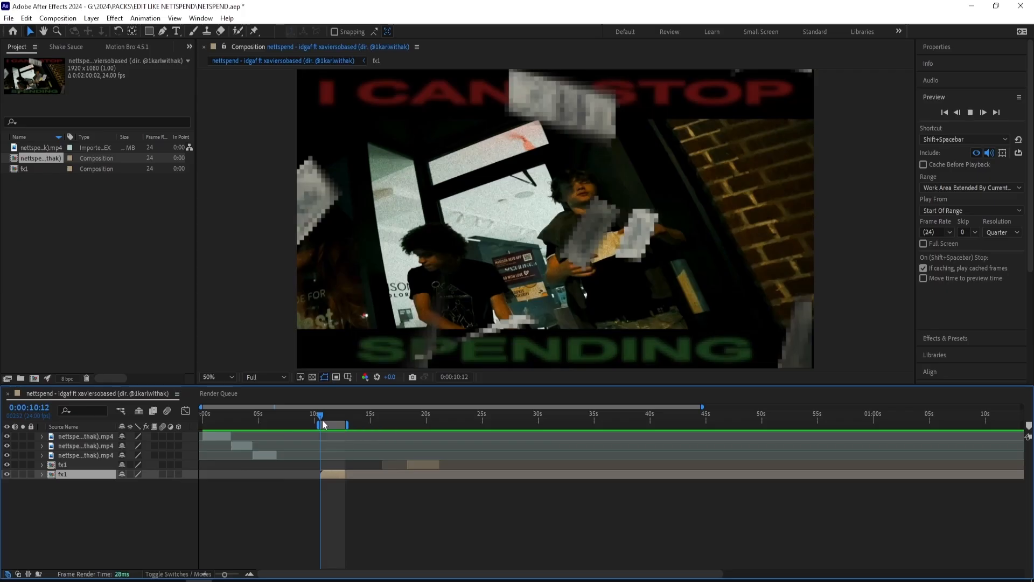
Step: Preview the current work area and extend its start back to the beginning of the composition
key("space")
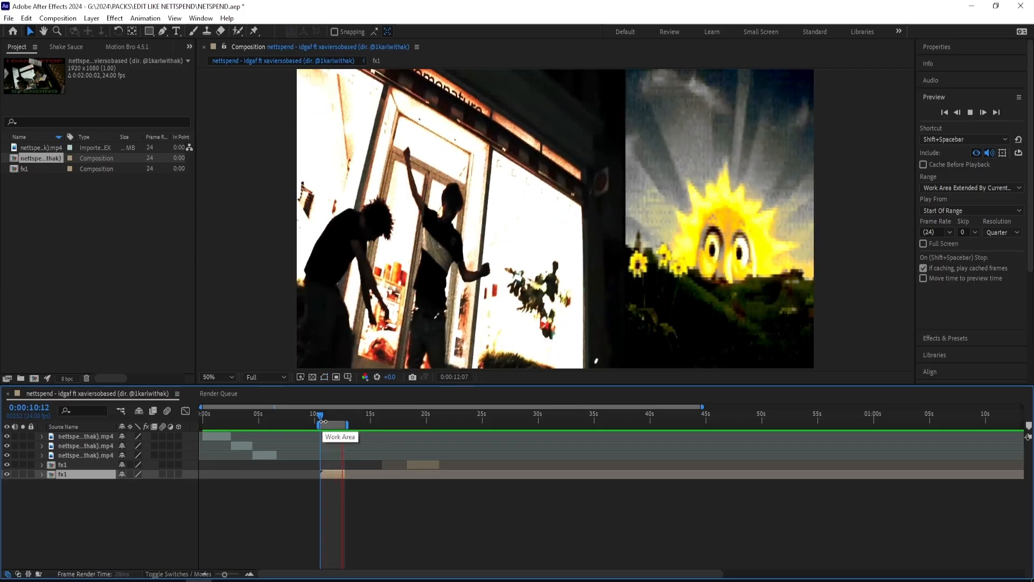
key("space")
left_click_drag(320, 419, 268, 418)
key("s")
Step: Stretch the first video clip to a horizontal scale of 130%, keeping the vertical scale at 100%
key("s")
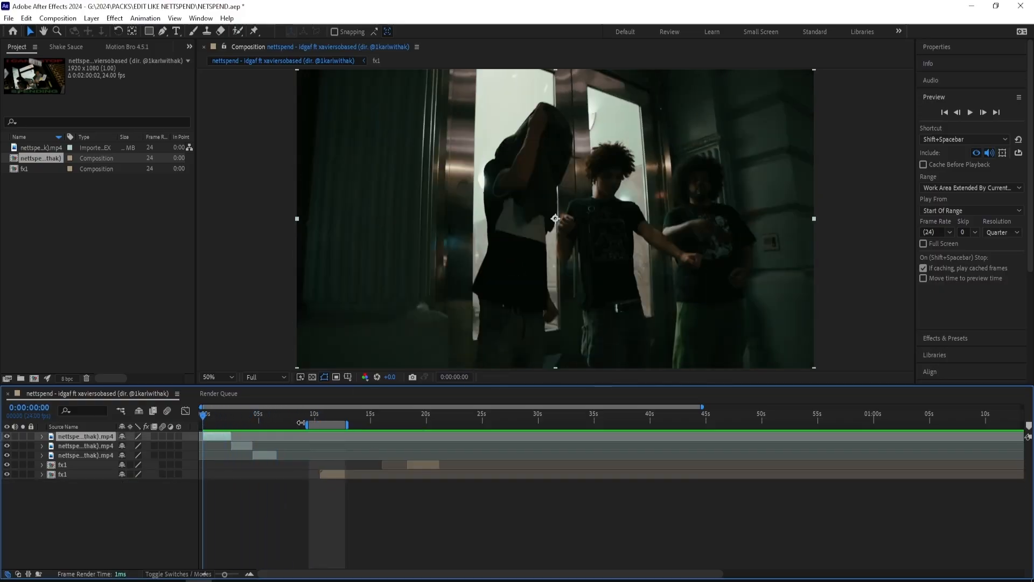
left_click_drag(300, 423, 203, 423)
key("s")
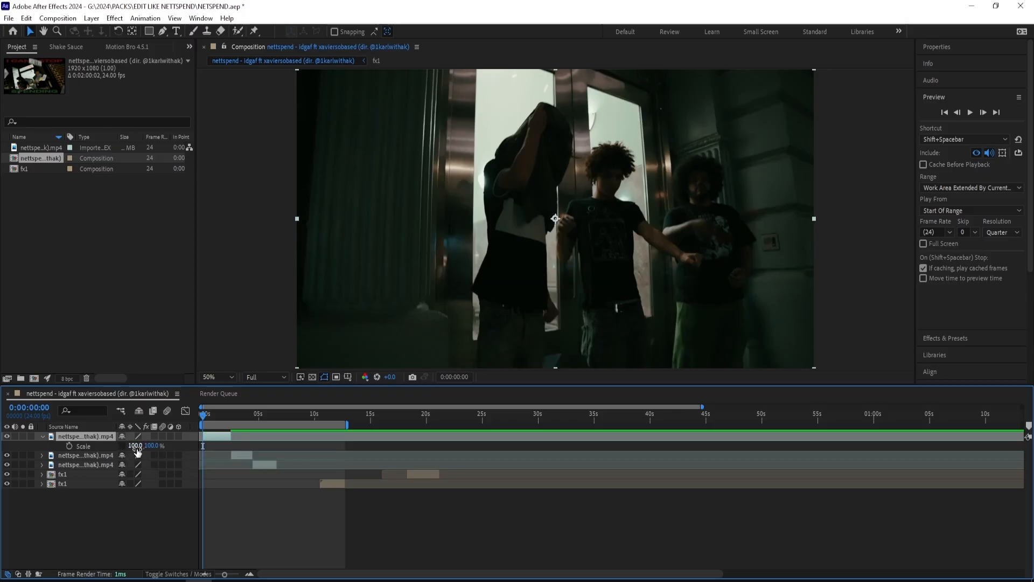
left_click_drag(131, 446, 143, 448)
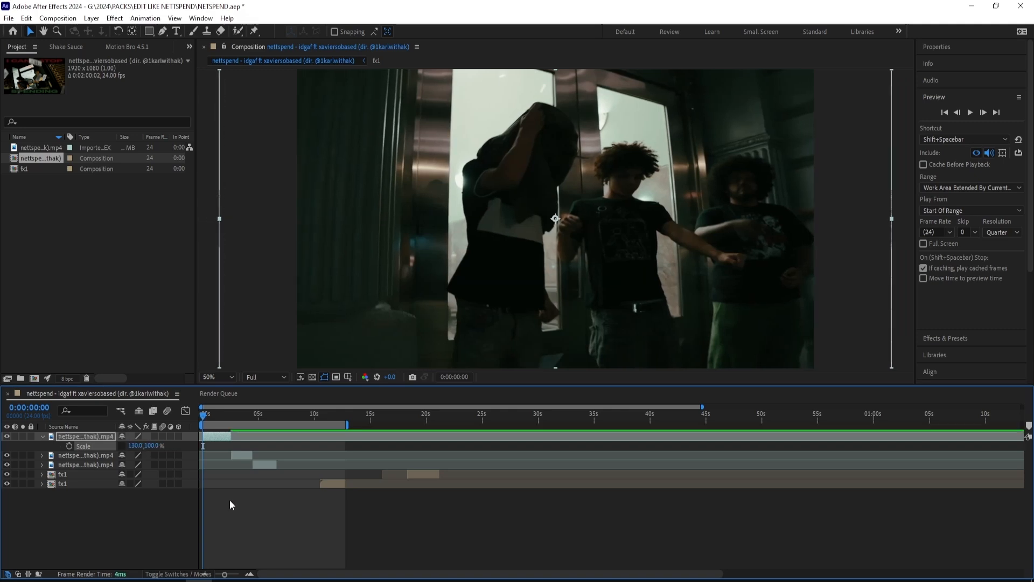
Step: Add an adjustment layer above the clips and apply the Crop Edges preset to it
right_click(264, 505)
mouse_move(273, 377)
left_click(425, 459)
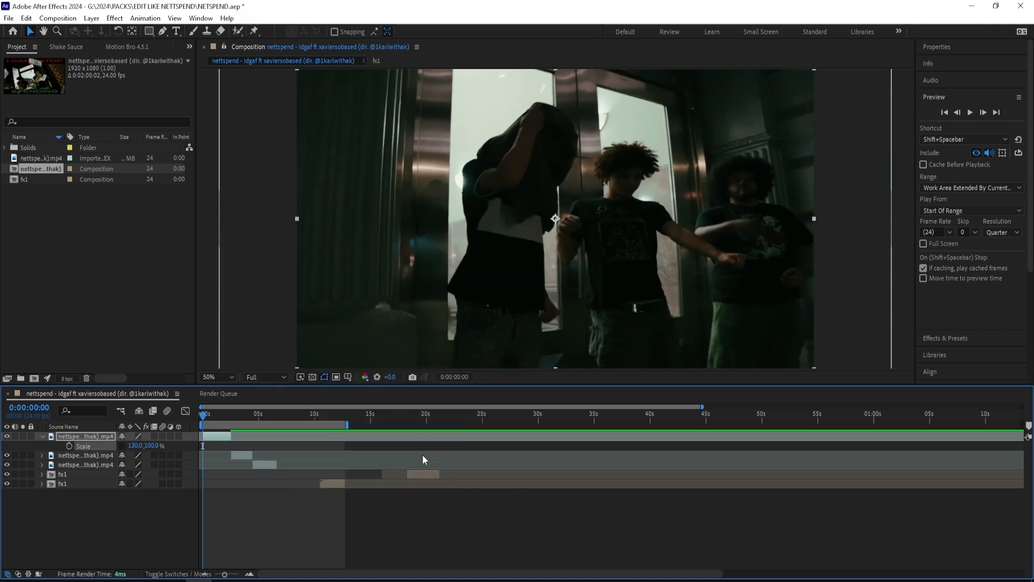
left_click(932, 98)
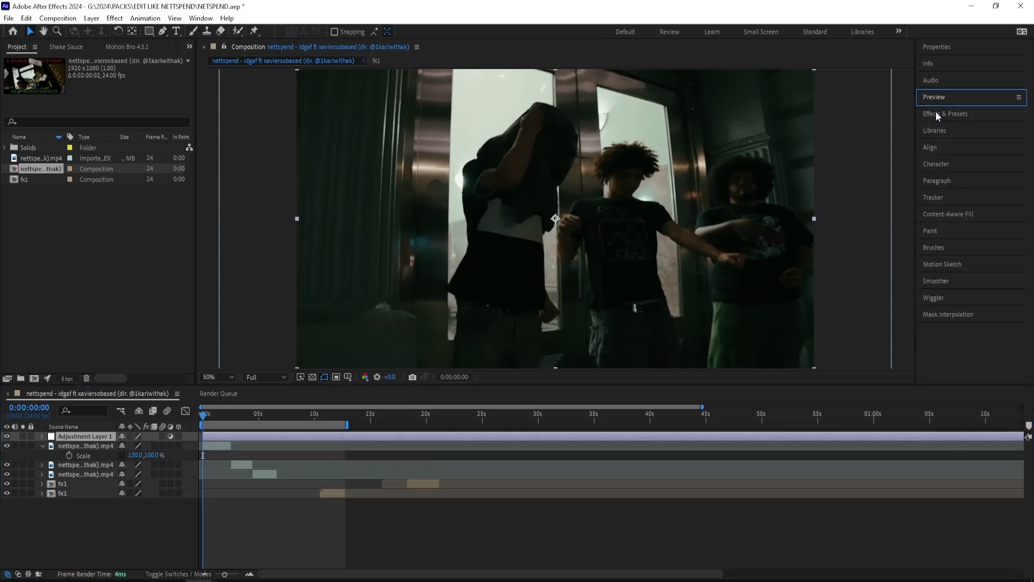
left_click(936, 113)
left_click(945, 127)
type("crop edges")
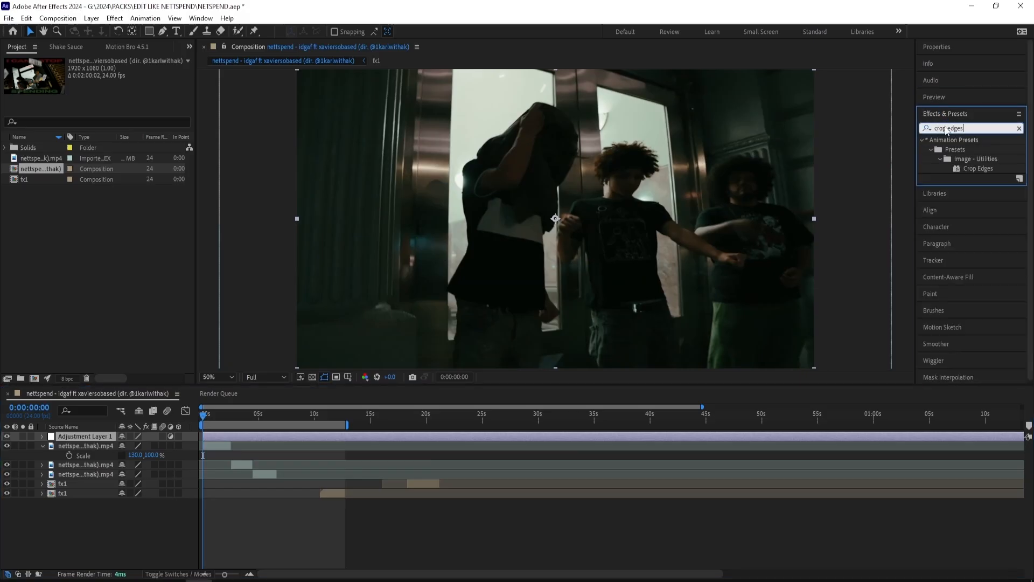
double_click(978, 168)
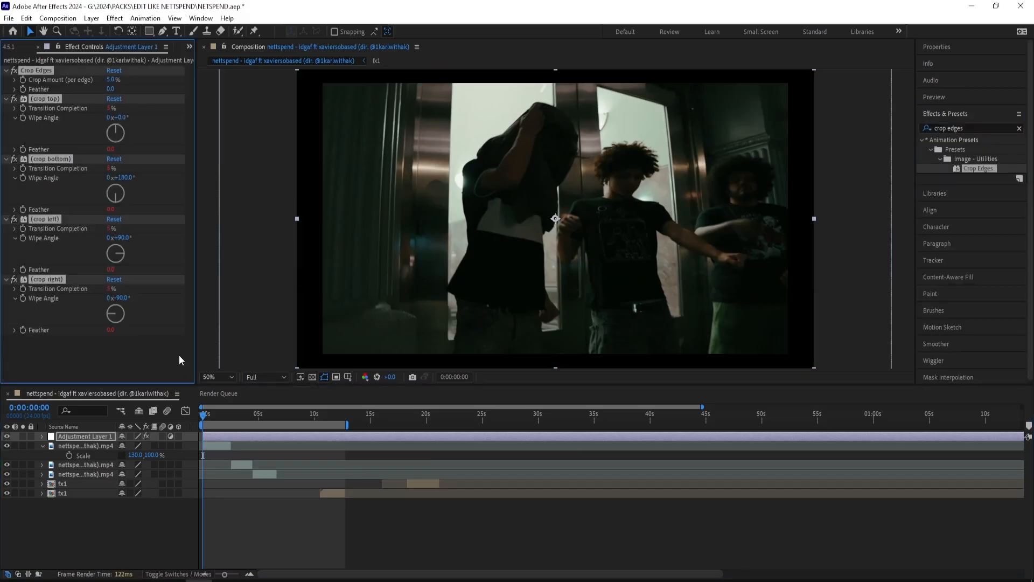
Step: Delete the crop right and crop left effects from the adjustment layer and set the Crop Amount to 12%
left_click(65, 278)
key("Delete")
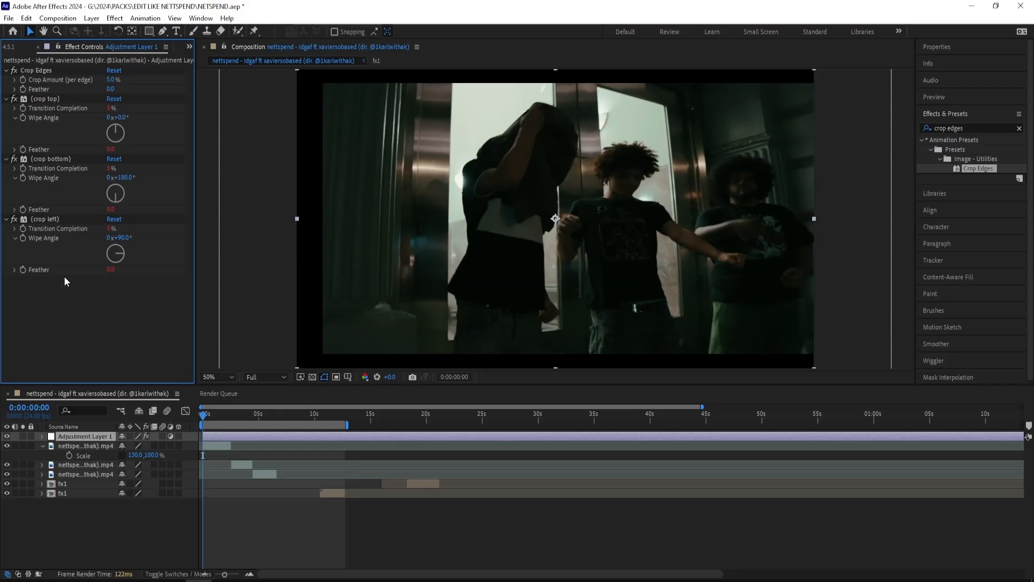
left_click(48, 221)
key("Delete")
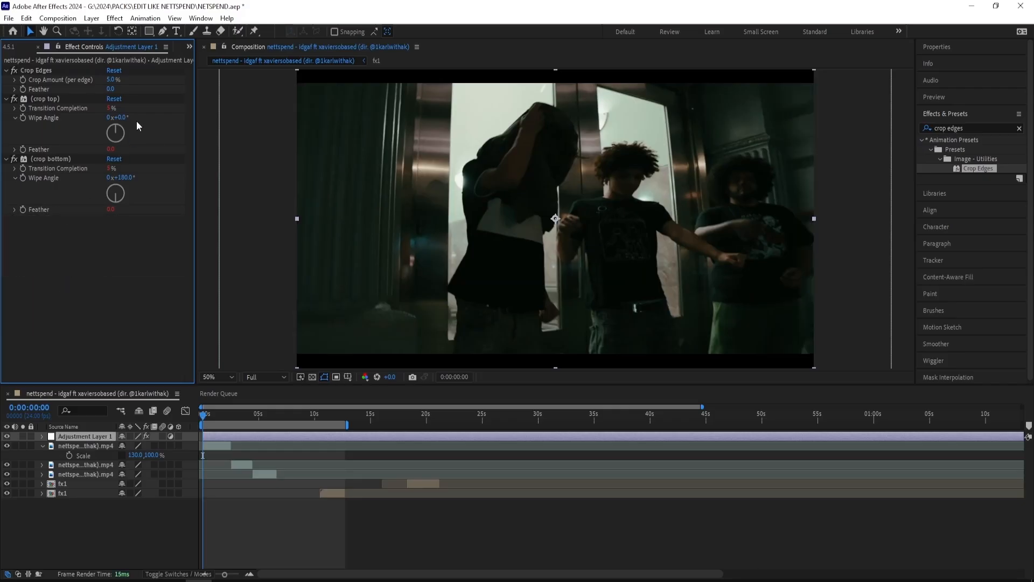
left_click_drag(111, 80, 153, 86)
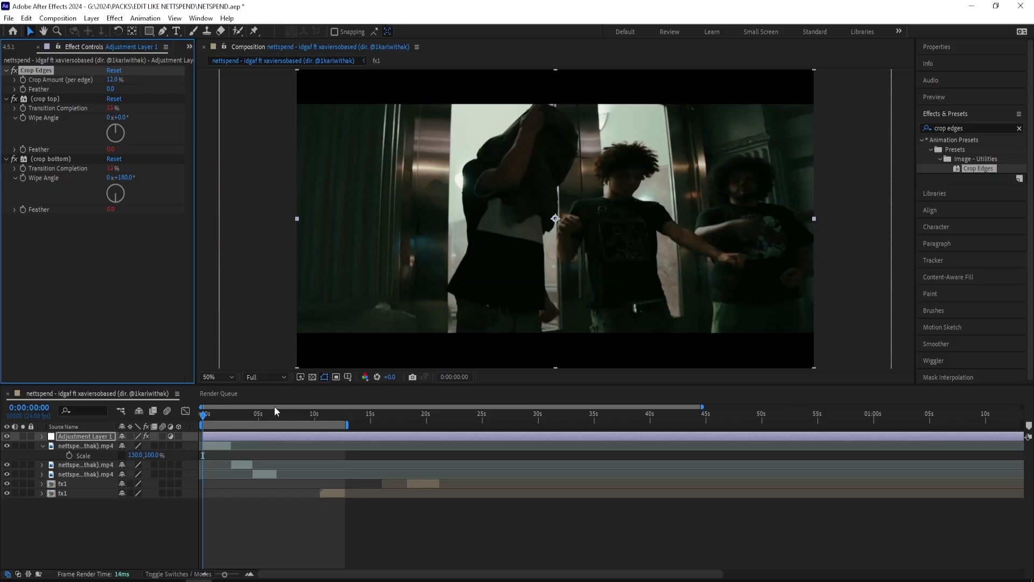
Step: Trim the adjustment layer to the first clip's end and add the text "IN THE TRAP" over the upper black bar
left_click_drag(208, 417, 230, 418)
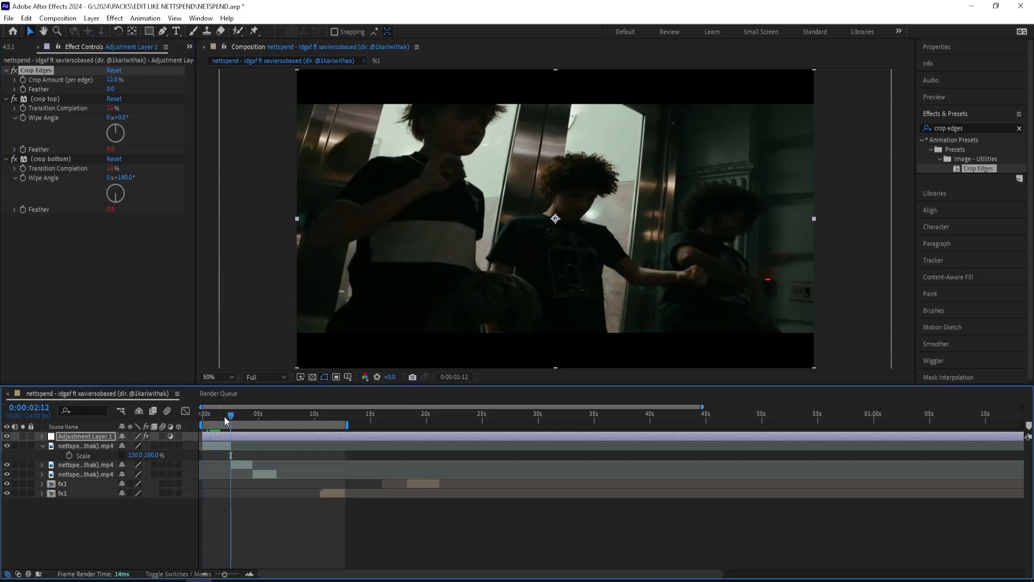
key("ctrl+alt+shift+t")
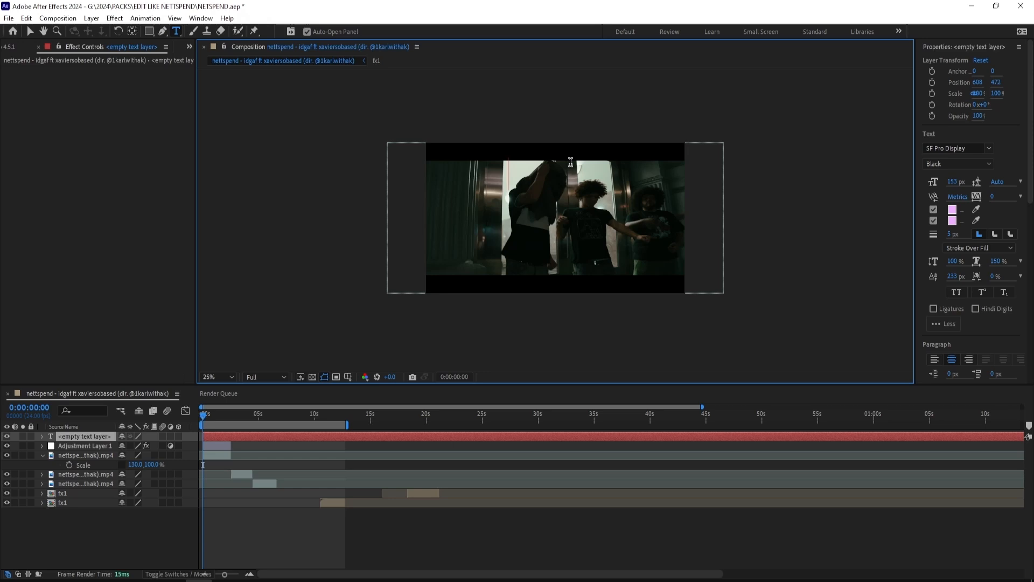
type("IN THE TRAP")
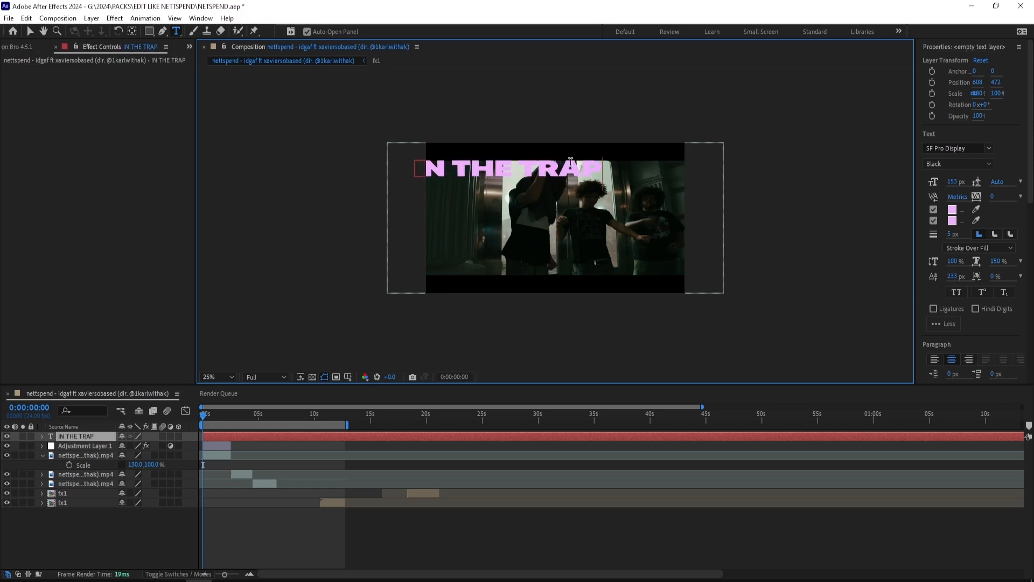
left_click(29, 31)
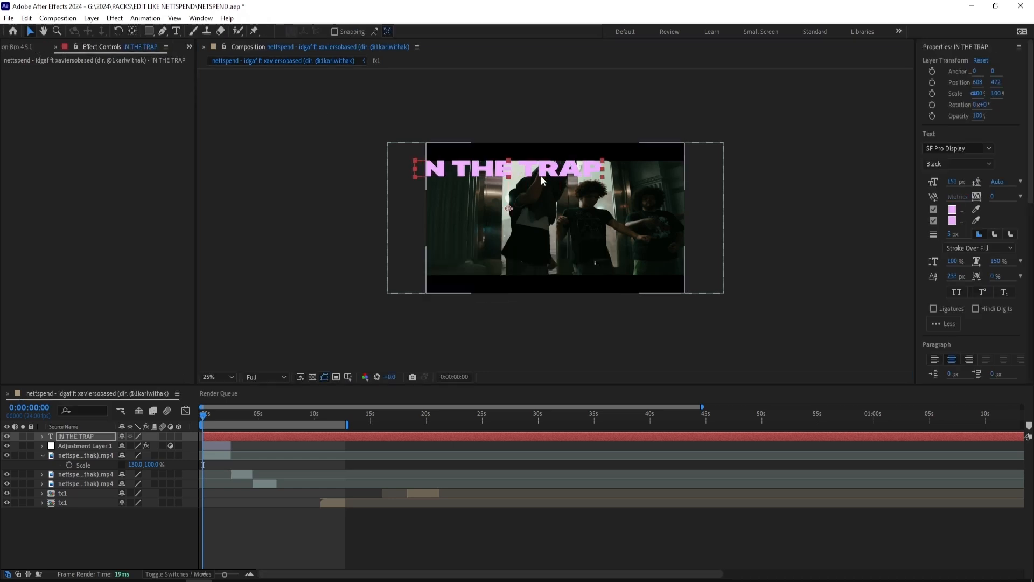
left_click_drag(579, 156, 581, 154)
Step: Change both the fill and the stroke of the "IN THE TRAP" text to bright red
double_click(582, 154)
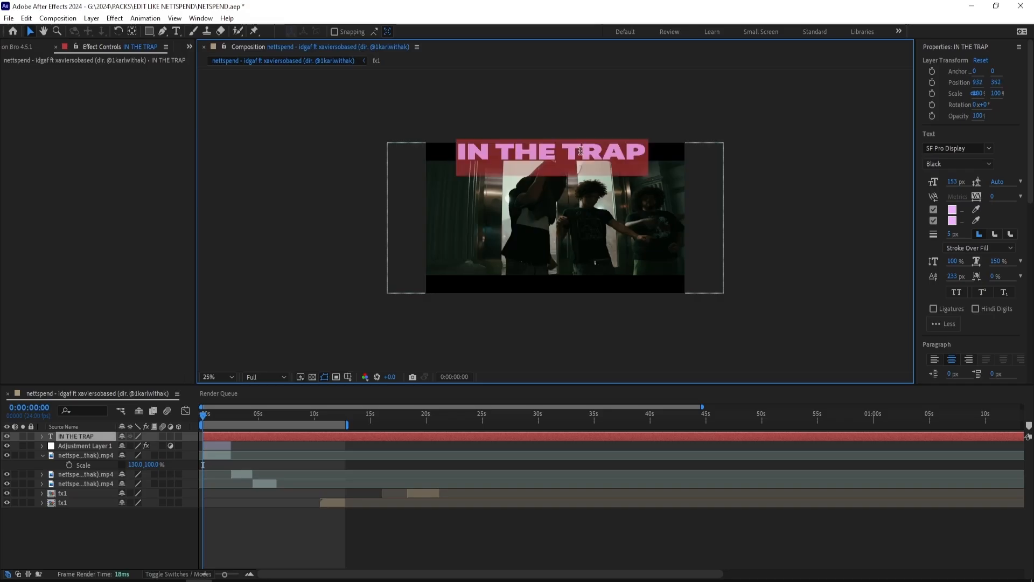
left_click(954, 207)
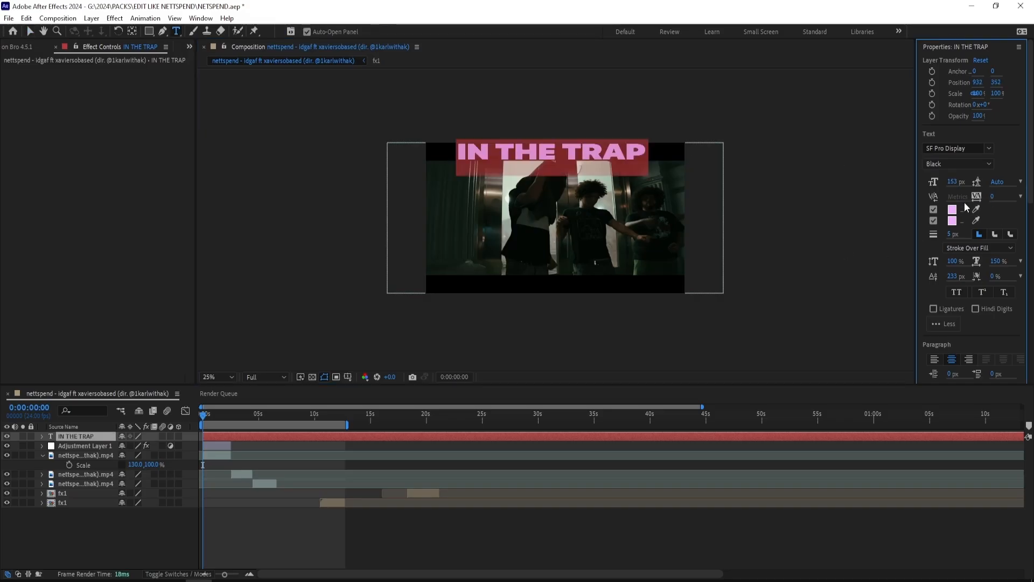
left_click_drag(884, 240, 884, 215)
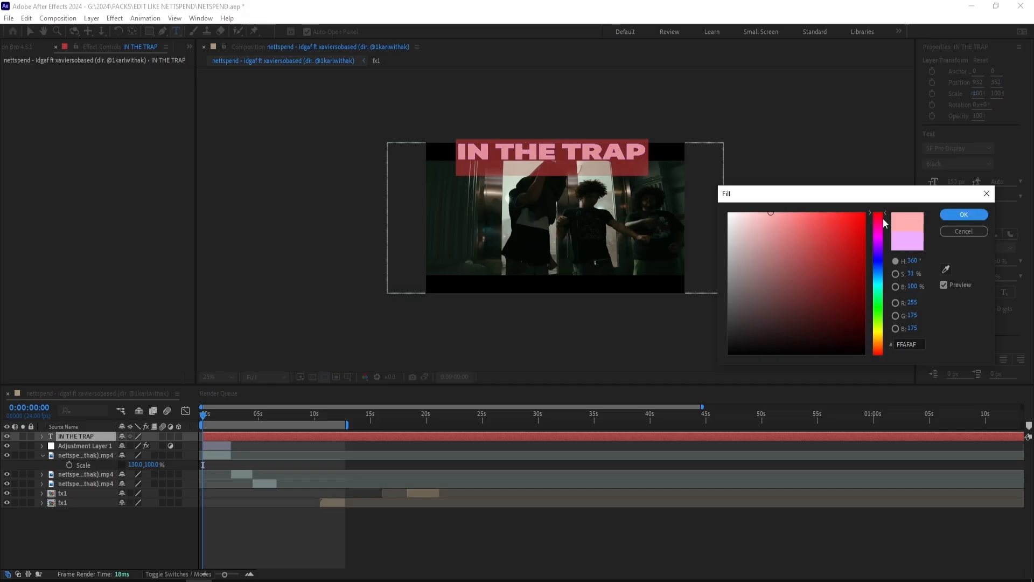
left_click(854, 218)
left_click(960, 214)
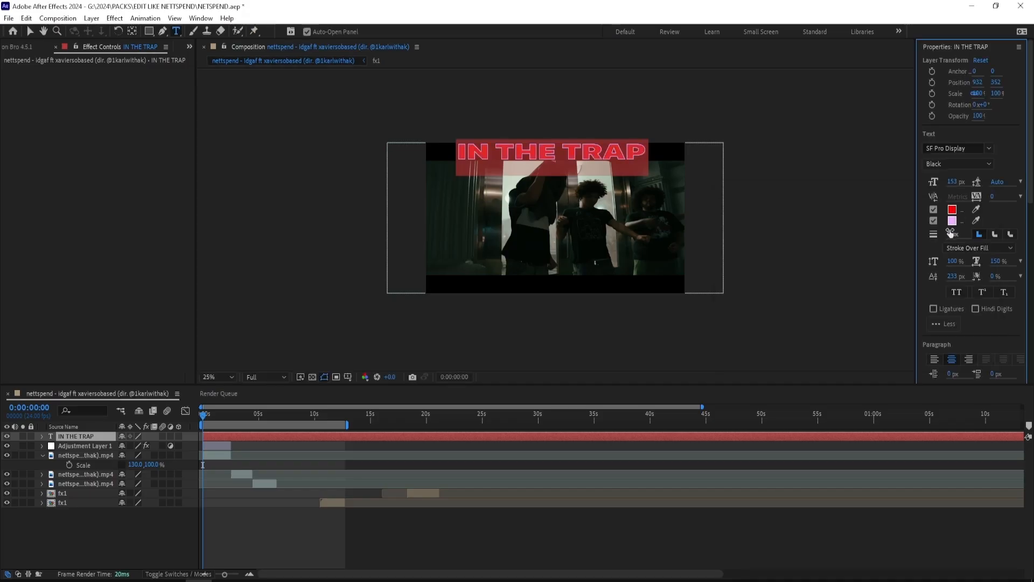
left_click(976, 220)
left_click(952, 210)
left_click(650, 154)
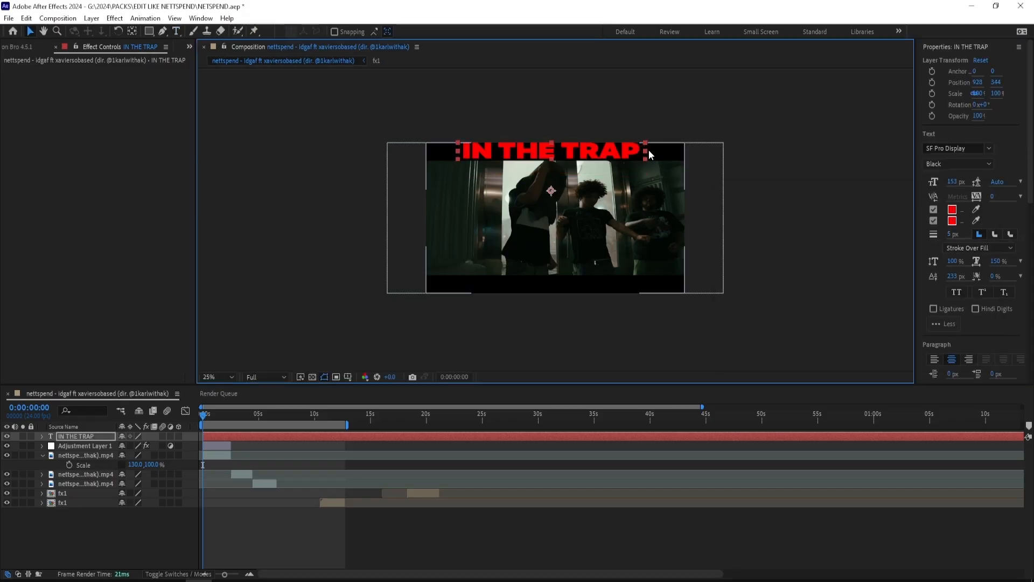
Step: Trim the "IN THE TRAP" layer to the first clip's end and widen its horizontal scale to 118%
left_click_drag(649, 151, 634, 151)
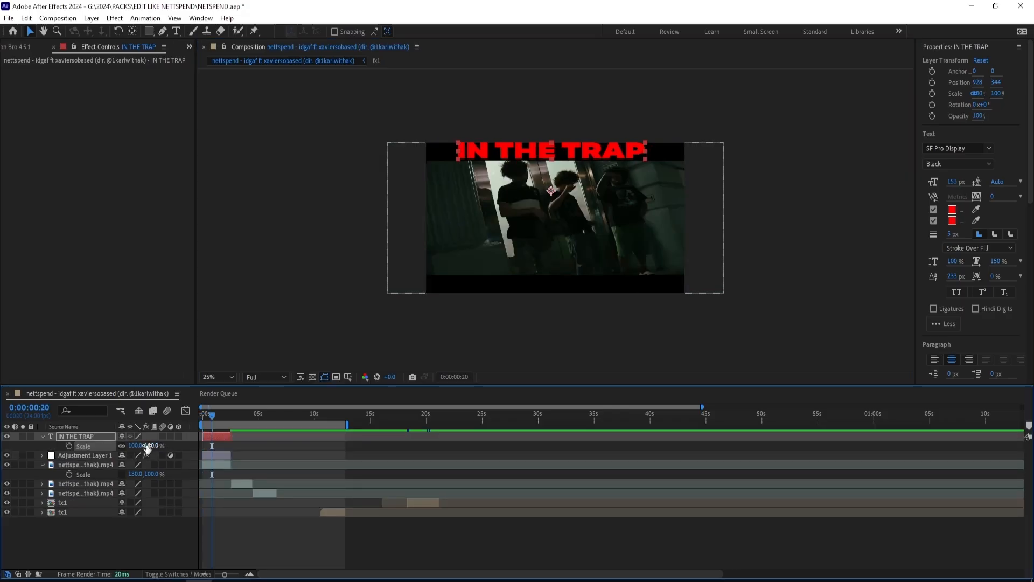
left_click(251, 572)
left_click_drag(133, 445, 144, 446)
left_click(43, 436)
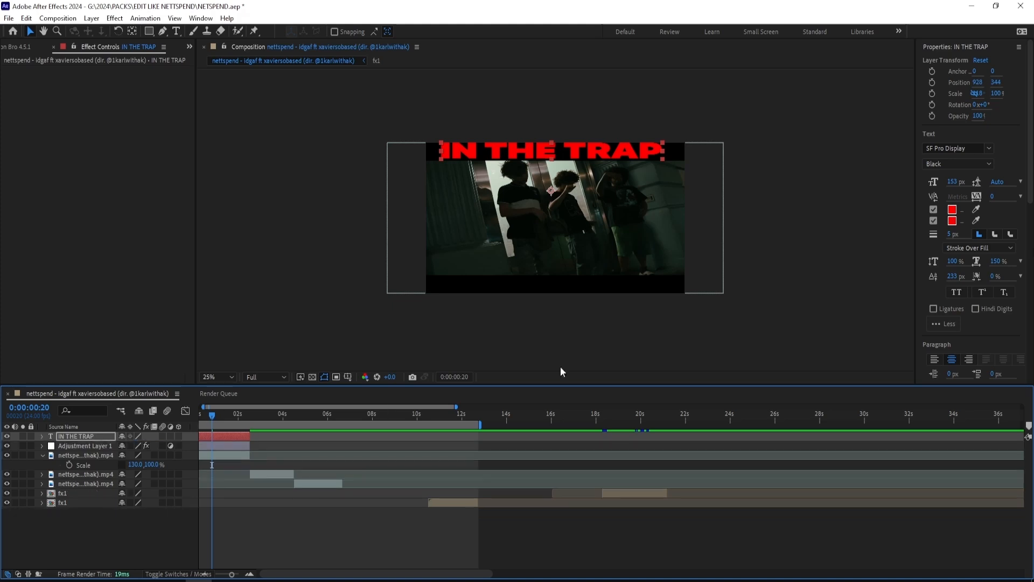
Step: Apply Gaussian Blur to the "IN THE TRAP" layer and set its Blurriness to 12.7
left_click(954, 54)
left_click(959, 110)
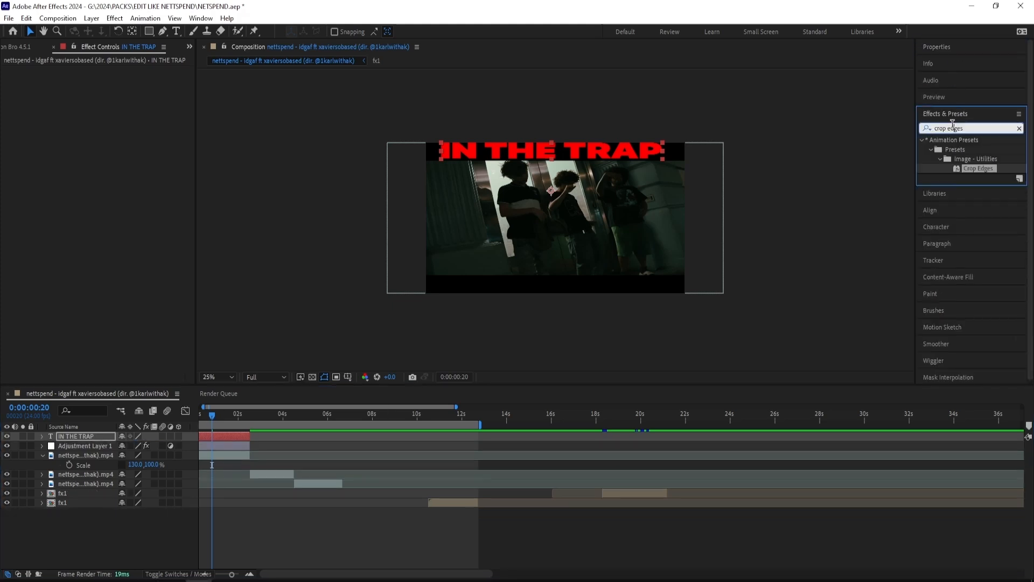
type("gaussian")
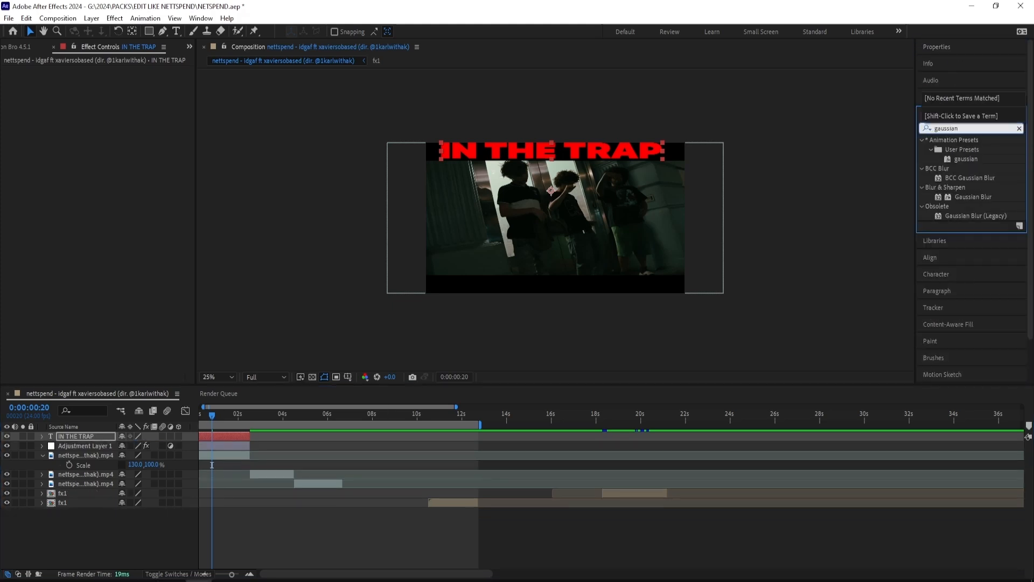
double_click(970, 198)
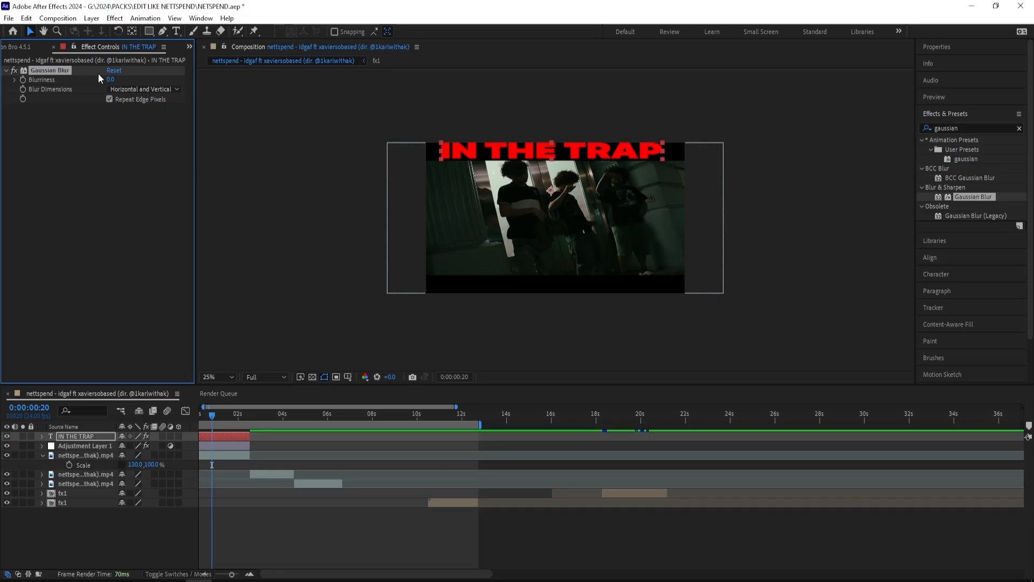
left_click_drag(110, 80, 201, 77)
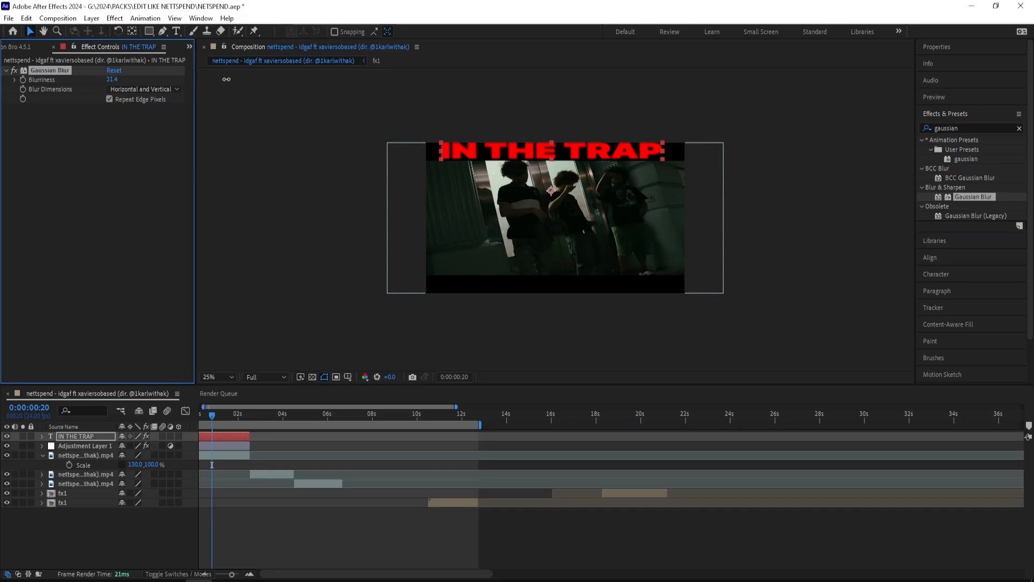
left_click(115, 79)
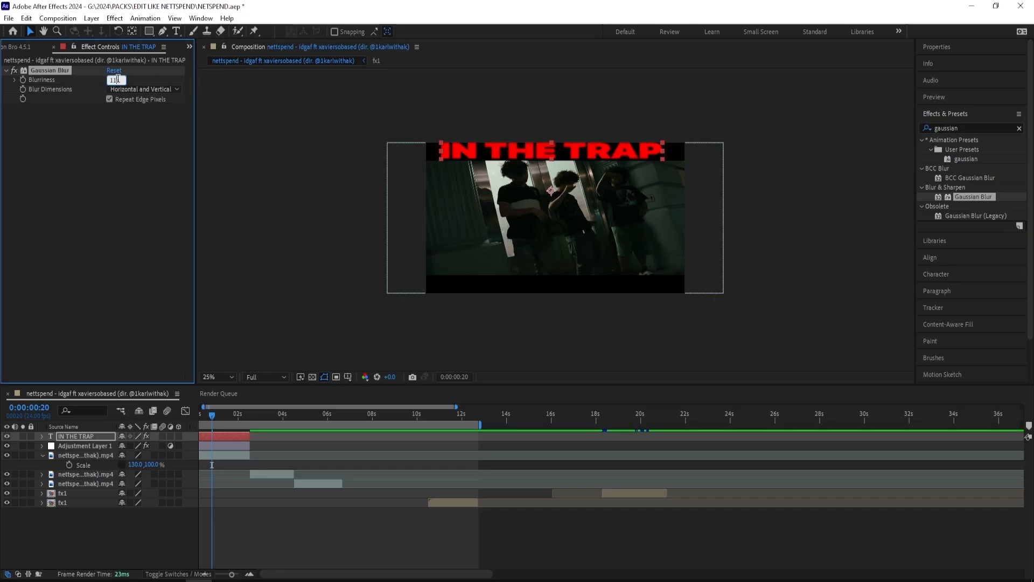
type("117")
key("ctrl+a")
type("16")
left_click(108, 173)
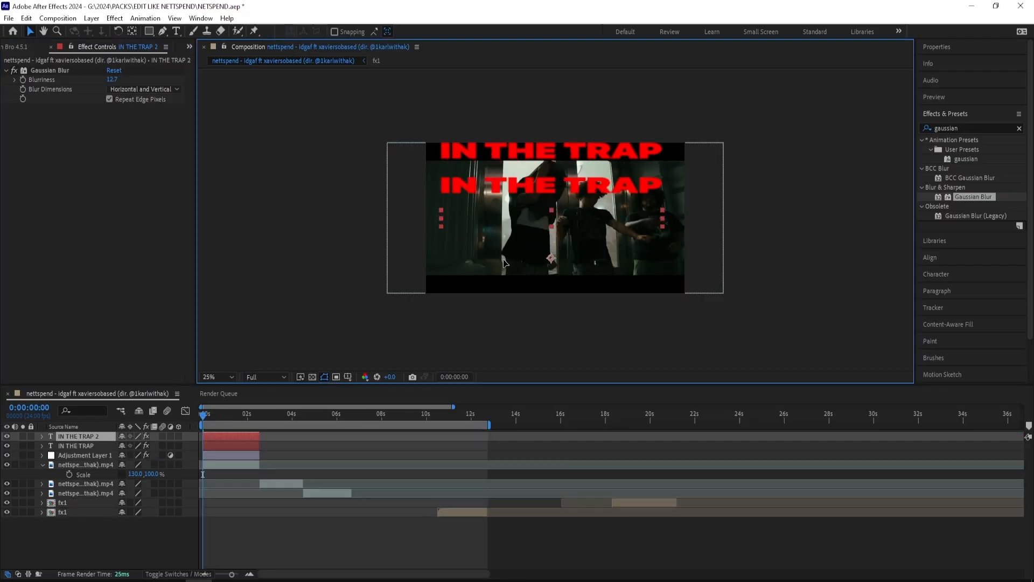
Step: Duplicate the blurred text onto the lower black bar and change its wording to "WITH MY CUZZO"
left_click_drag(504, 263, 501, 282)
right_click(500, 282)
double_click(491, 282)
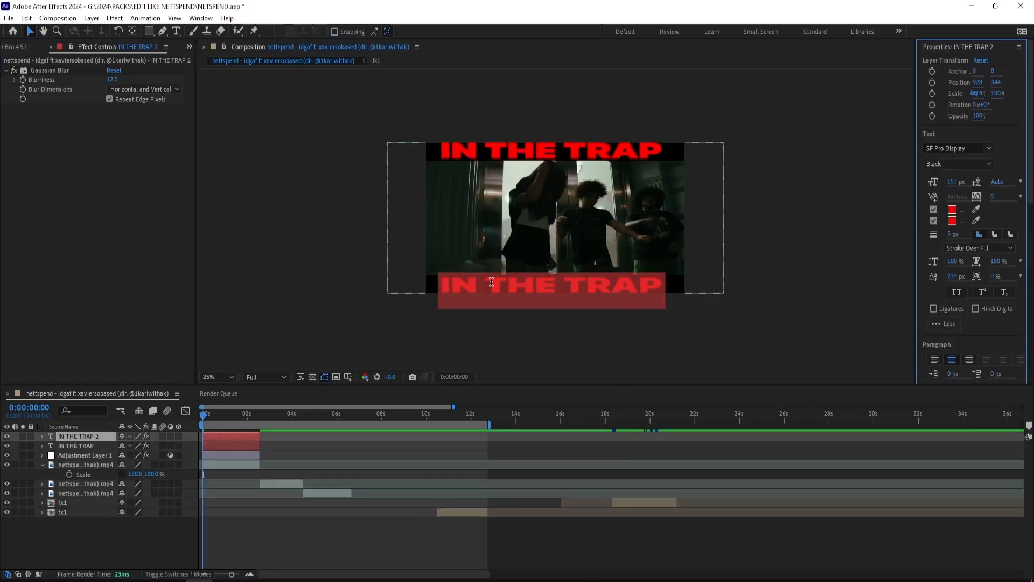
type("with")
key("BackSpace")
key("BackSpace")
key("BackSpace")
key("BackSpace")
type("WITH NY")
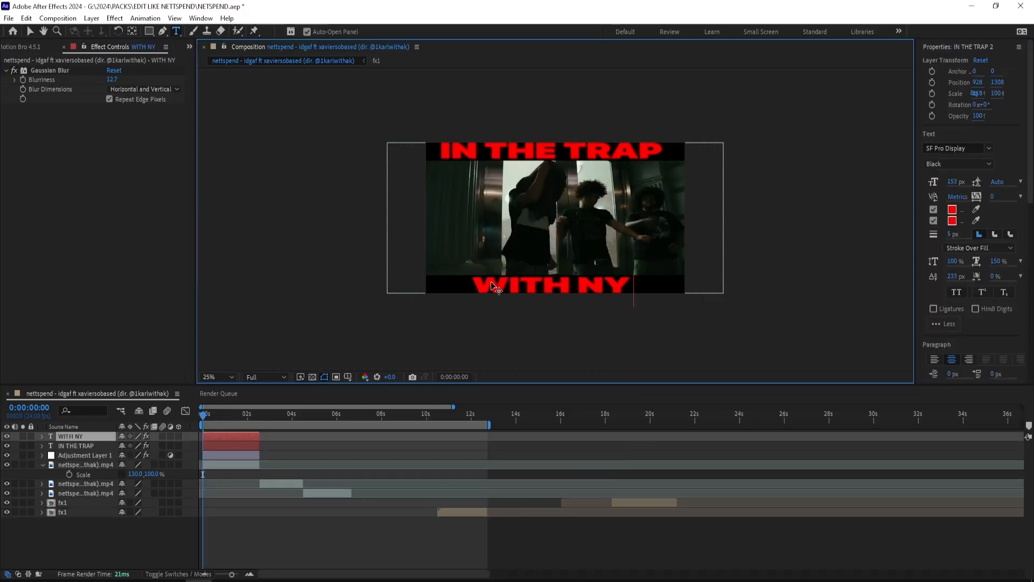
key("BackSpace")
key("BackSpace")
type("MY CUZZO")
key("Escape")
Step: Scale the "WITH MY CUZZO" text to 99% by 91.5% and center it within the lower black bar
key("s")
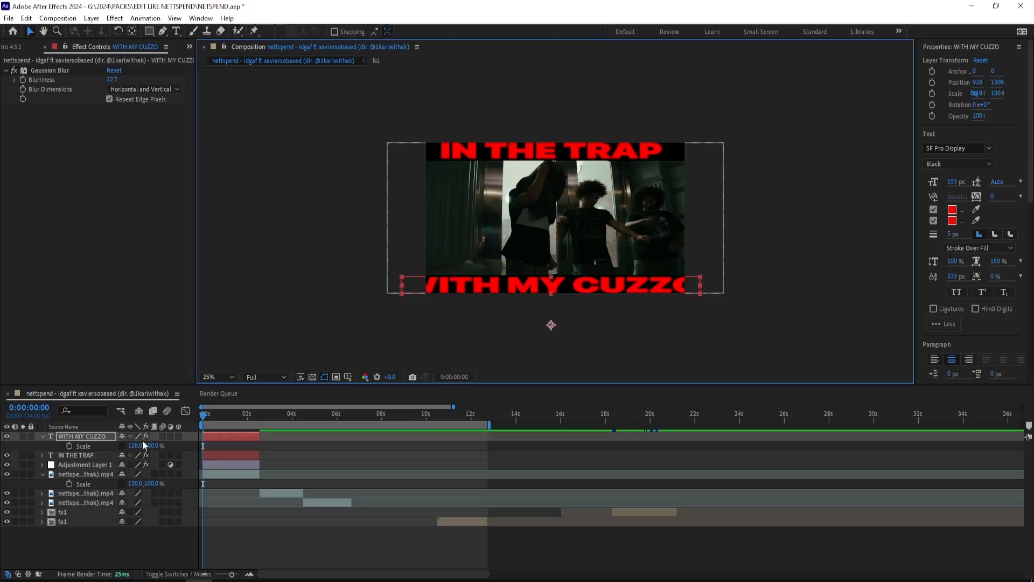
left_click(122, 446)
left_click_drag(134, 446, 128, 446)
left_click_drag(541, 287, 542, 282)
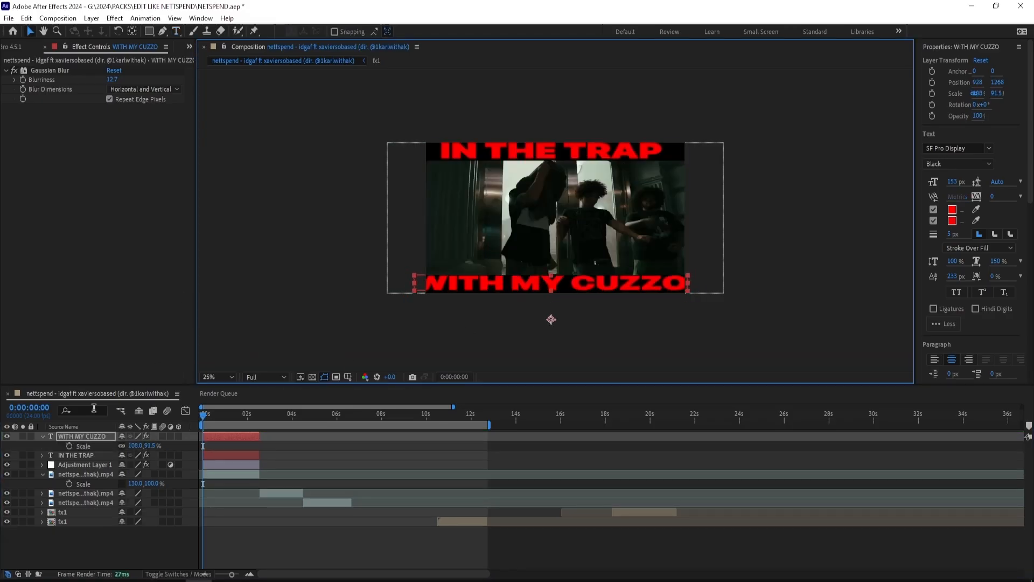
left_click(122, 446)
left_click_drag(133, 446, 129, 446)
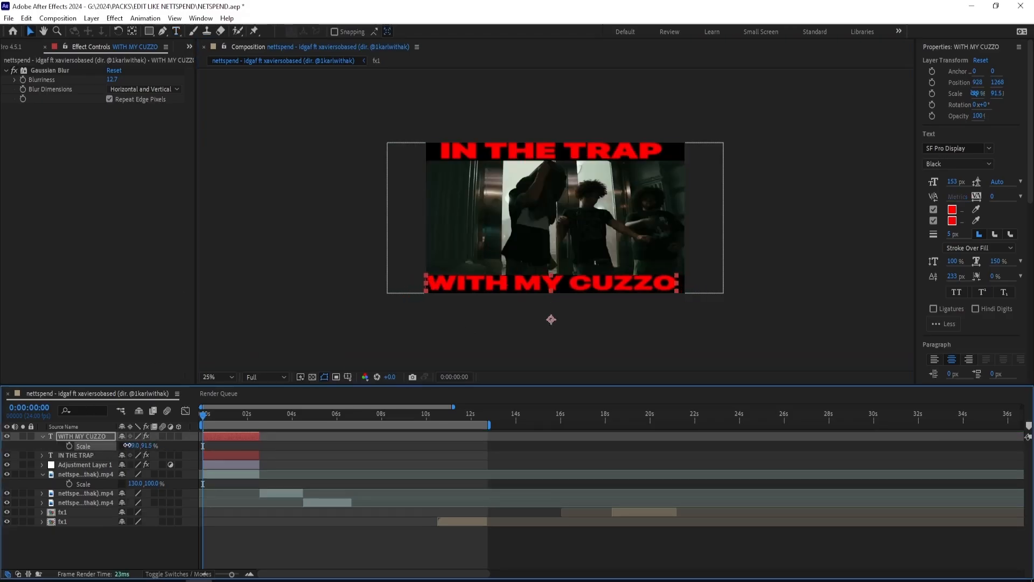
left_click_drag(498, 285, 487, 286)
right_click(500, 287)
left_click(484, 286)
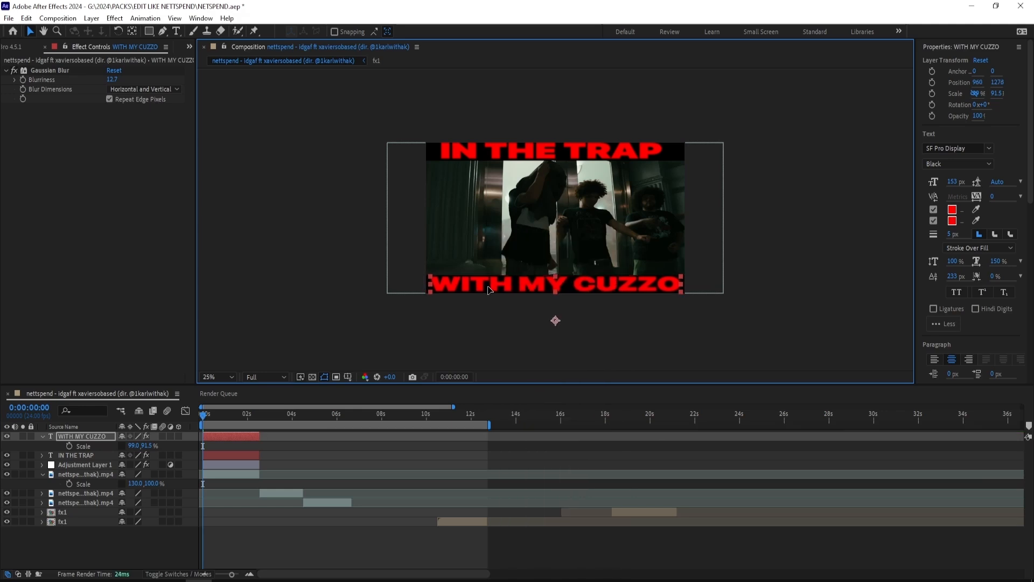
Step: Recolor the "WITH MY CUZZO" text green in both fill and stroke
double_click(477, 286)
left_click(957, 215)
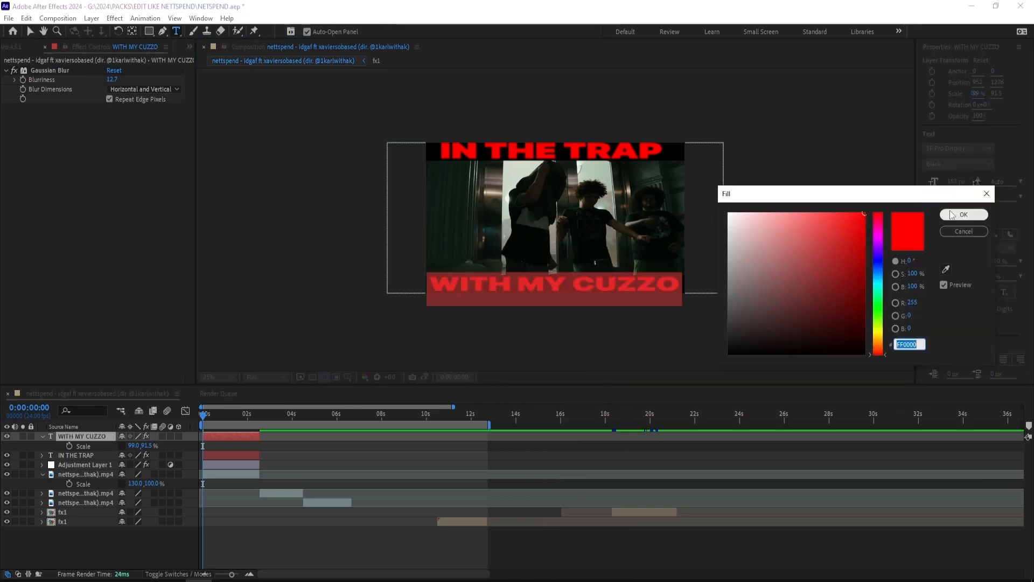
left_click(881, 303)
left_click_drag(880, 301, 879, 309)
left_click_drag(858, 229, 848, 276)
left_click(962, 215)
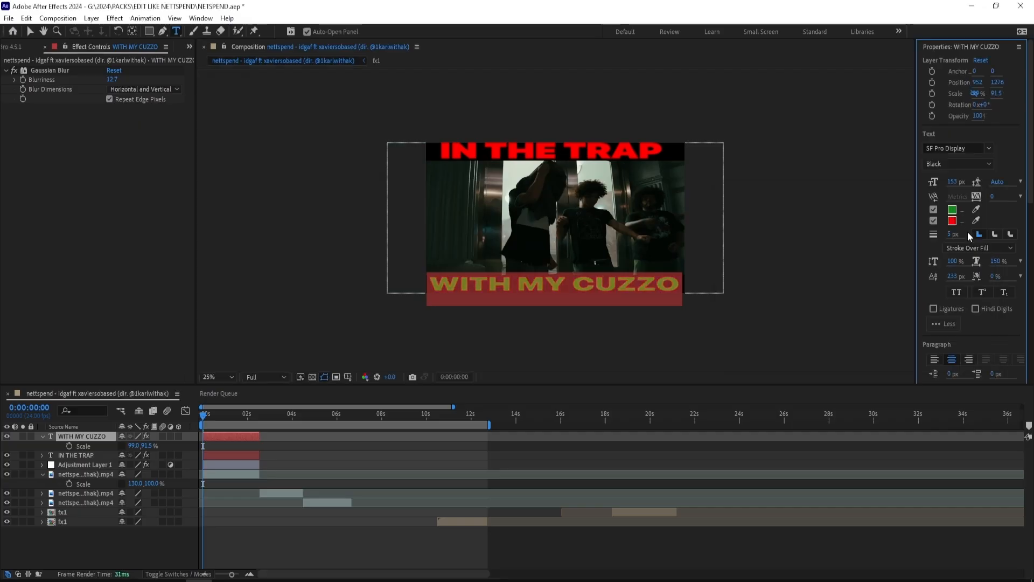
left_click(952, 210)
left_click(670, 276)
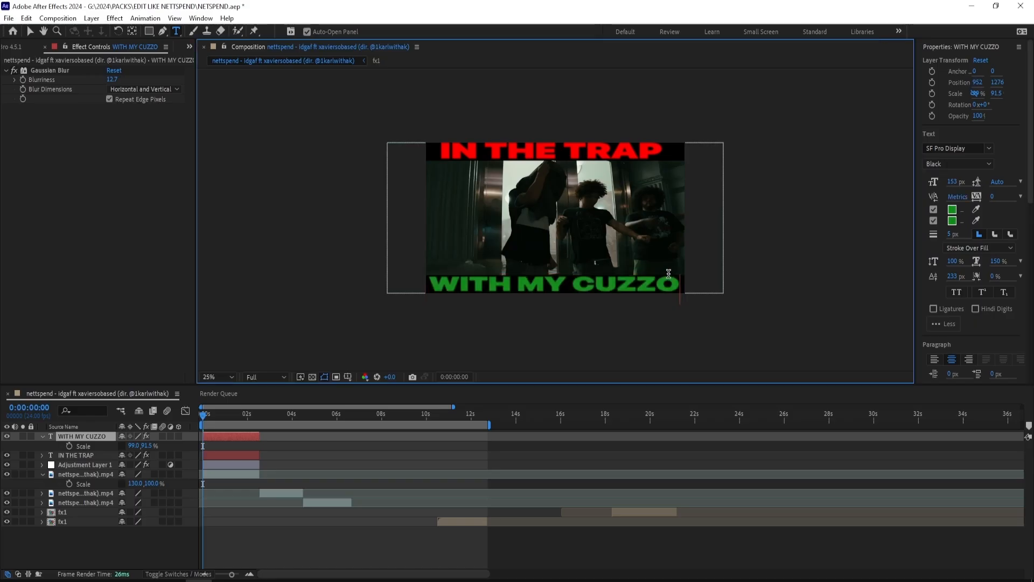
key("Escape")
Step: Apply the Stylize Mosaic effect to the "WITH MY CUZZO" layer with 170 horizontal and 170 vertical blocks
left_click(959, 50)
left_click(961, 114)
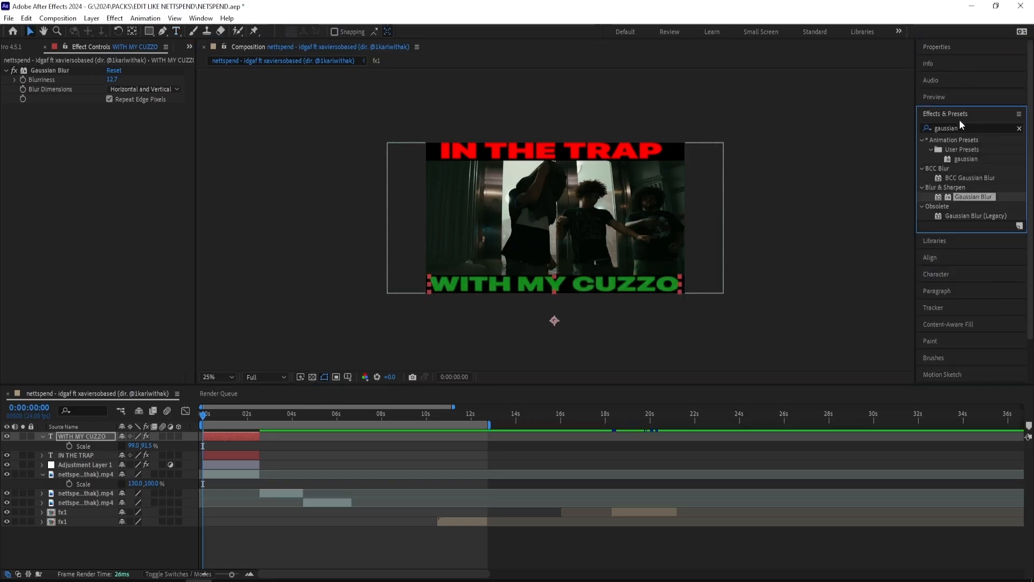
left_click(962, 128)
type("mosaic")
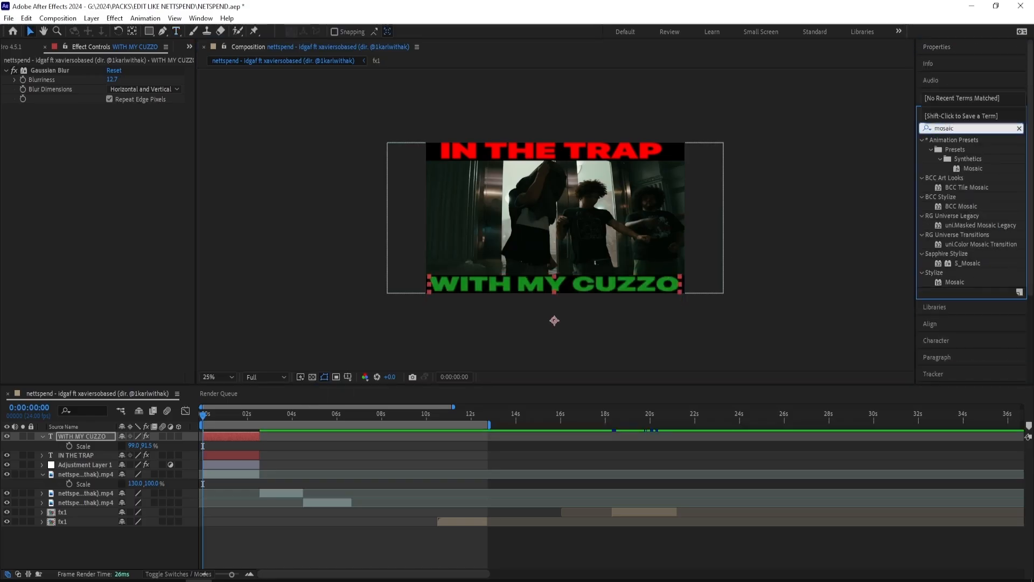
double_click(955, 282)
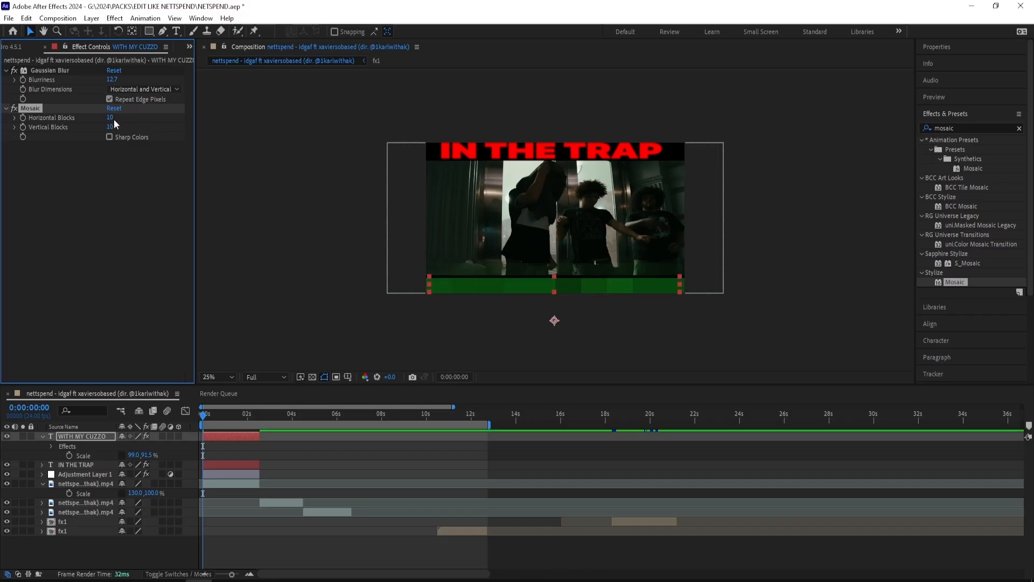
left_click(111, 118)
type("15")
key("Return")
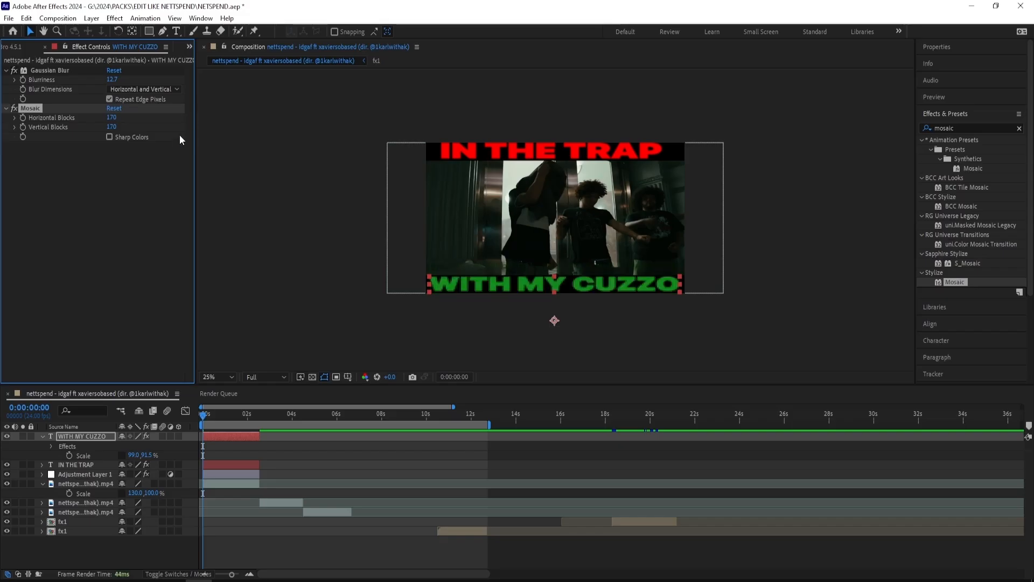
Step: Copy the 170-block Mosaic effect onto the "IN THE TRAP" text layer
scroll(522, 274, "up", 2)
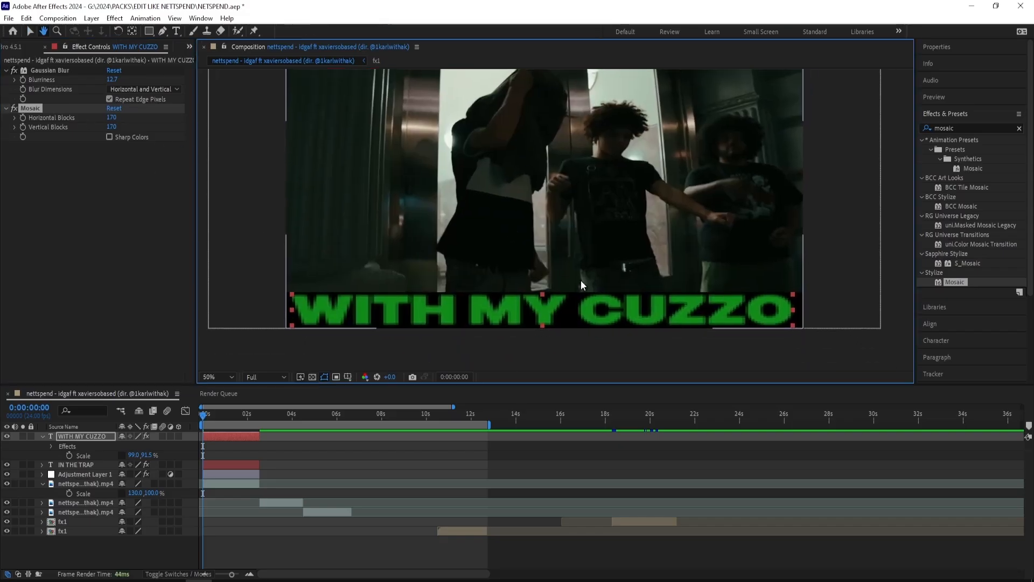
left_click(204, 376)
left_click(219, 190)
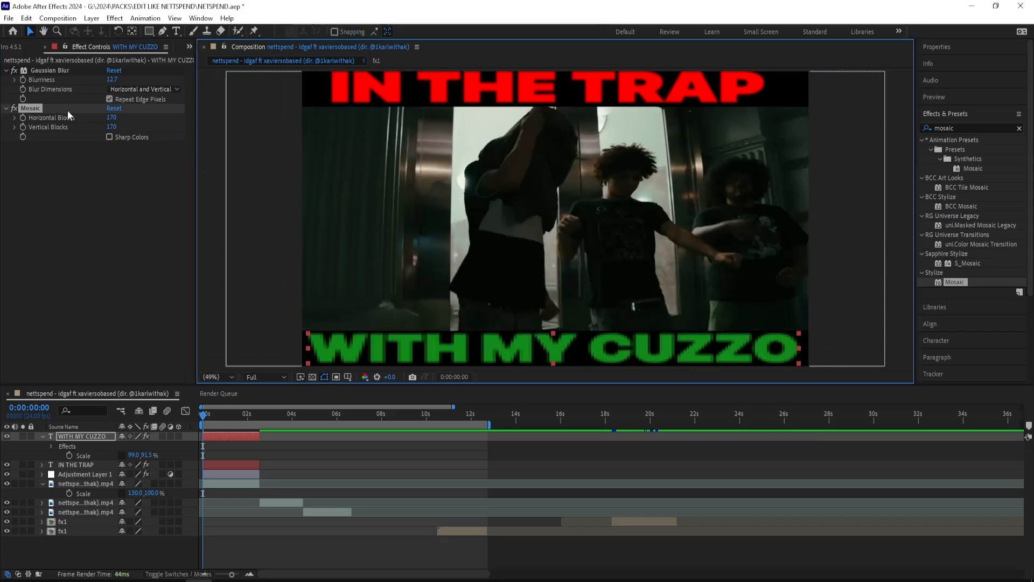
left_click(234, 463)
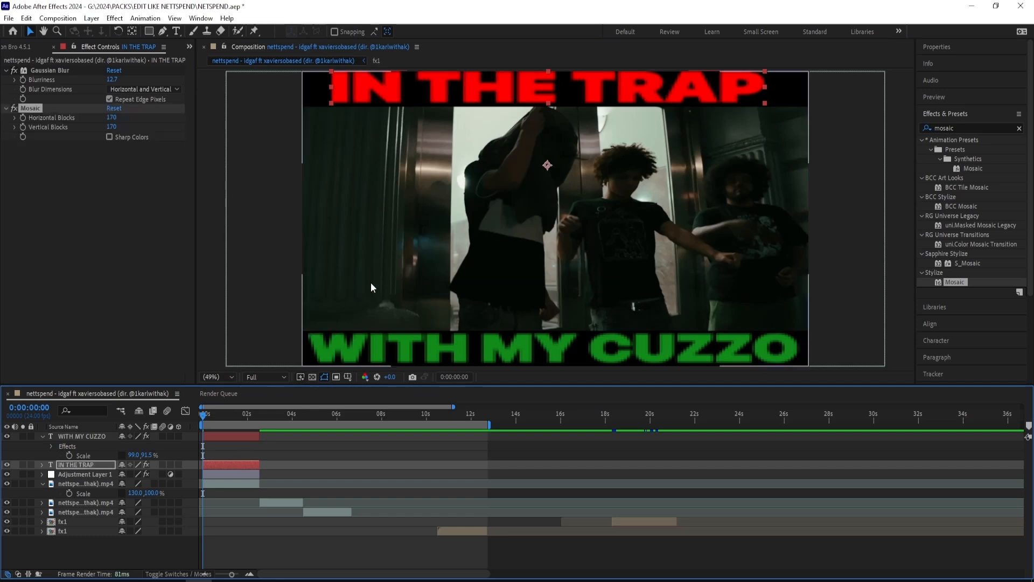
scroll(278, 368, "up", 1)
left_click(215, 377)
left_click(222, 191)
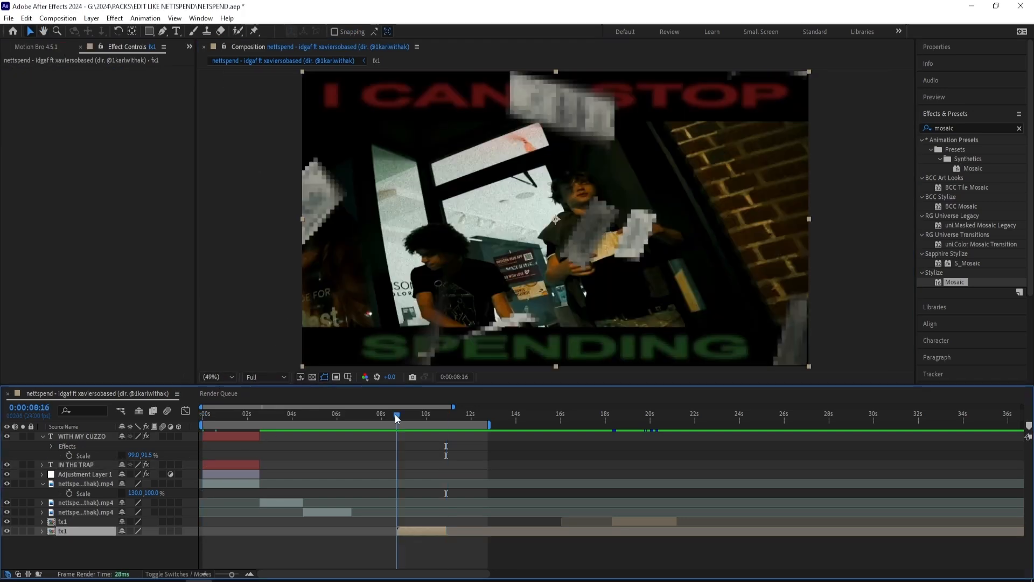
Step: Play back the edit, return the playhead to the start and collapse all expanded layer properties
key("space")
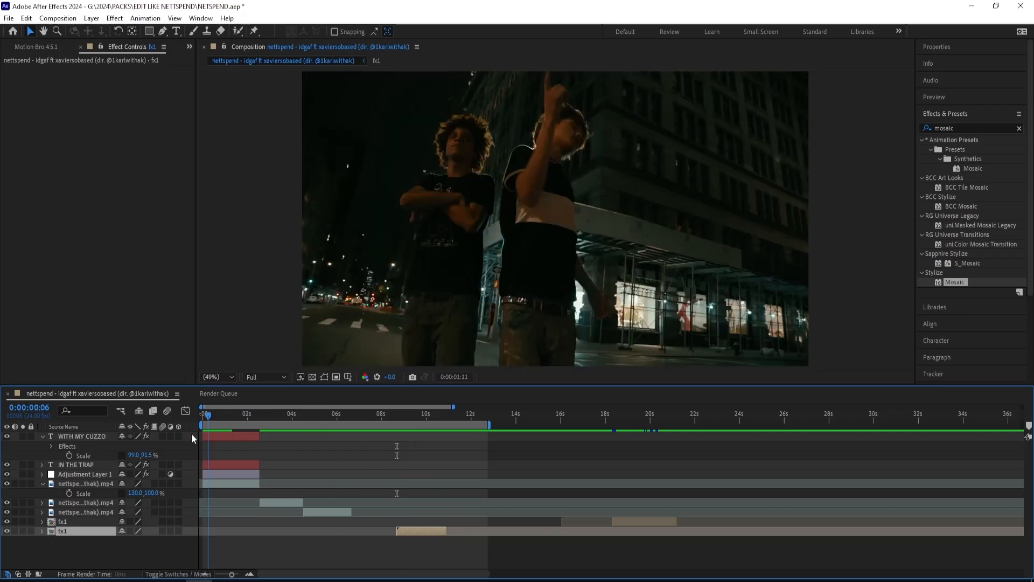
key("Home")
key("ctrl+a")
left_click(42, 436)
left_click(285, 558)
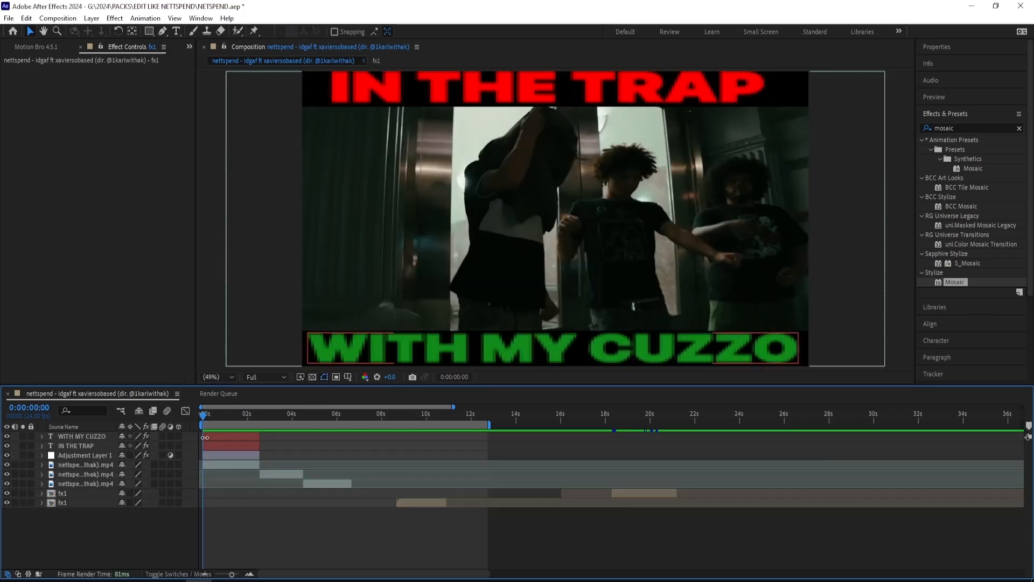
Step: Add the MONEY FLYING DOWN 2.mov and MONEY FLYING RIGHT 2.mov overlays below the adjustment layer at the composition's start
mouse_move(251, 580)
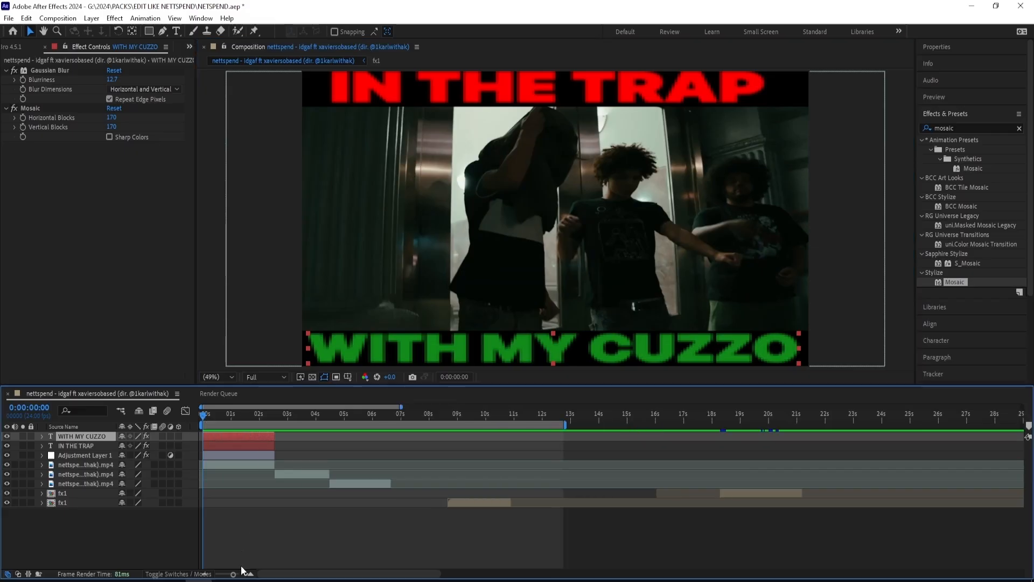
left_click(241, 542)
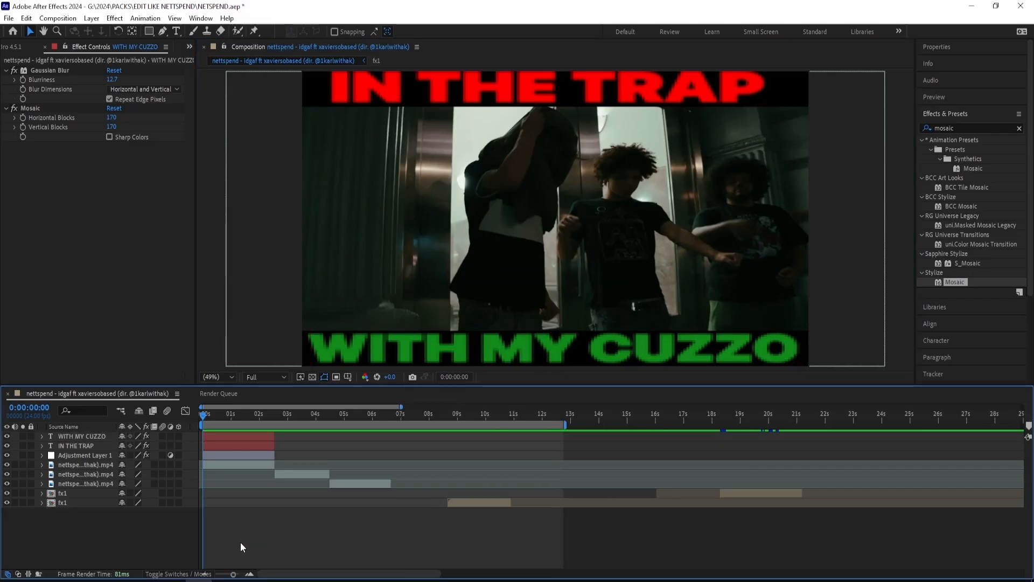
right_click(238, 527)
left_click(204, 413)
mouse_move(204, 413)
left_mouse_down()
mouse_move(212, 417)
mouse_move(201, 418)
left_mouse_up()
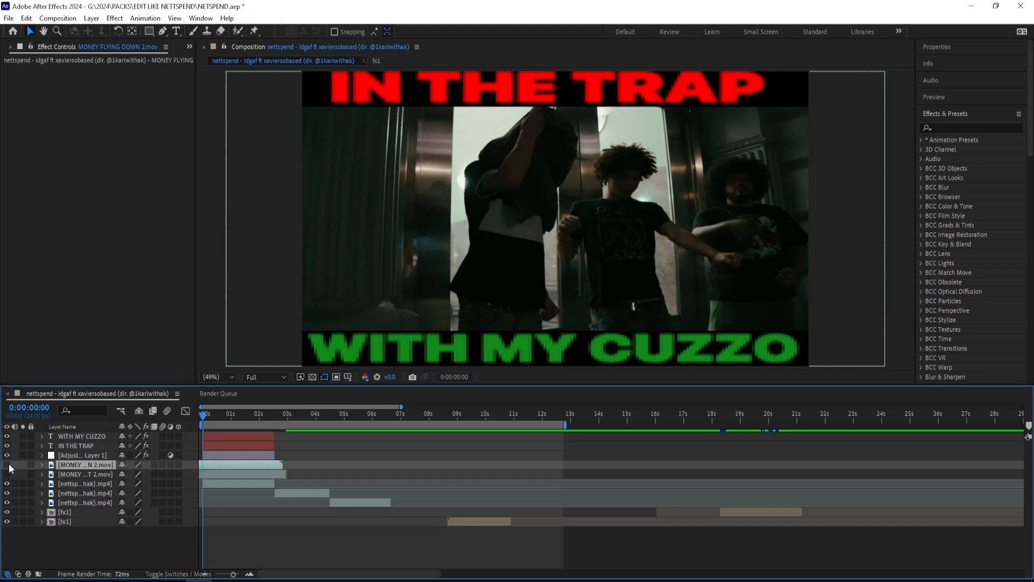
Step: Preview the money overlays over the first clip and keep only MONEY FLYING RIGHT 2.mov
left_click(8, 464)
left_click_drag(202, 413, 247, 416)
left_click(8, 465)
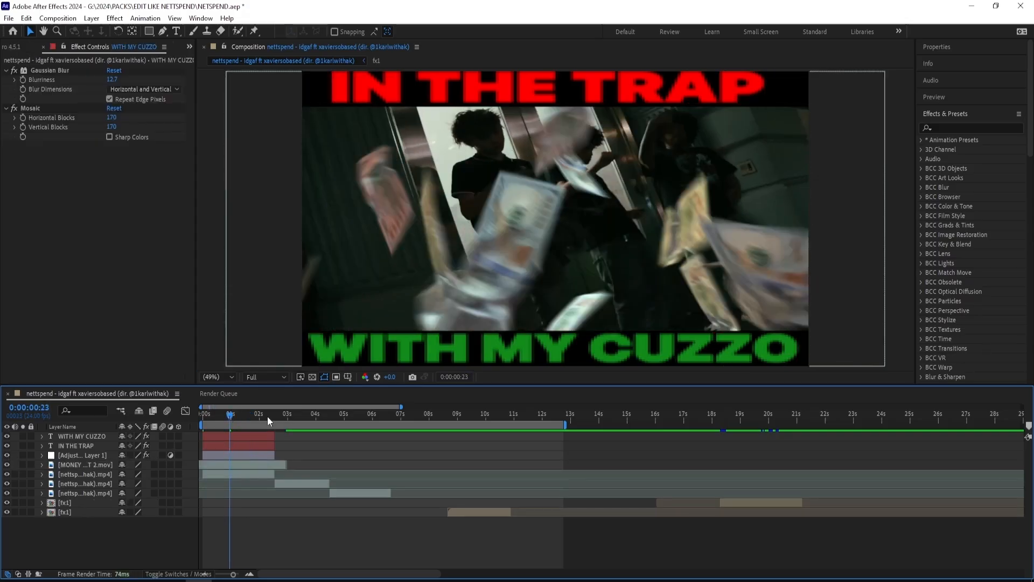
mouse_move(267, 416)
left_mouse_down()
mouse_move(248, 415)
mouse_move(273, 421)
left_mouse_up()
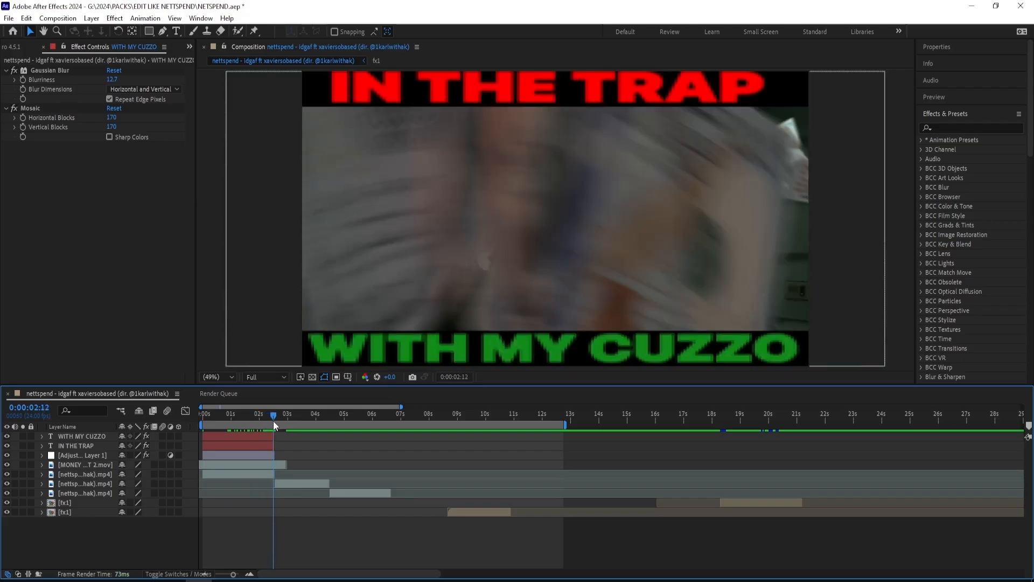
Step: Apply Mosaic to the MONEY FLYING RIGHT 2.mov layer with 115 horizontal and 115 vertical blocks
left_click(253, 457)
left_click(254, 465)
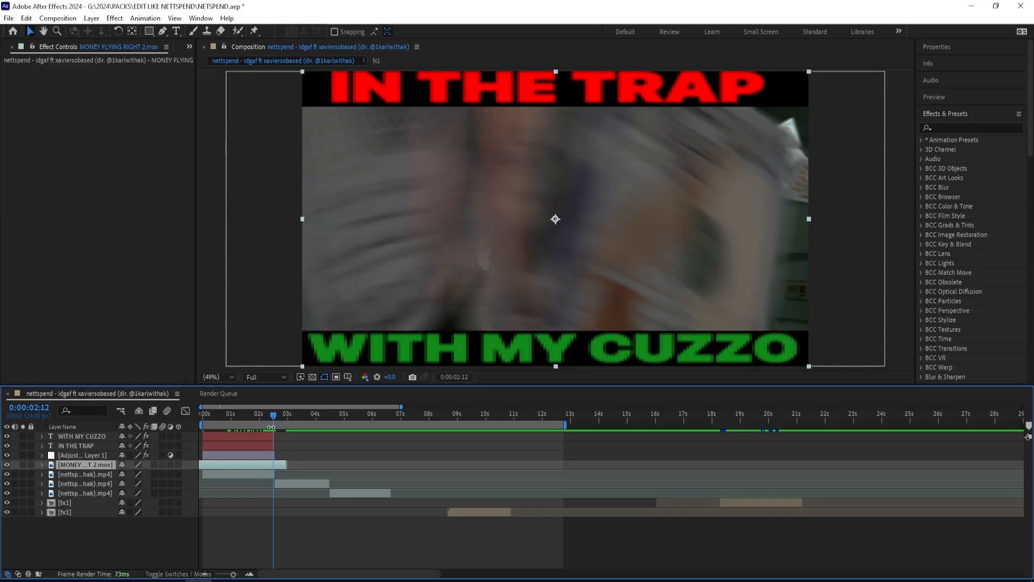
left_click_drag(274, 417, 250, 414)
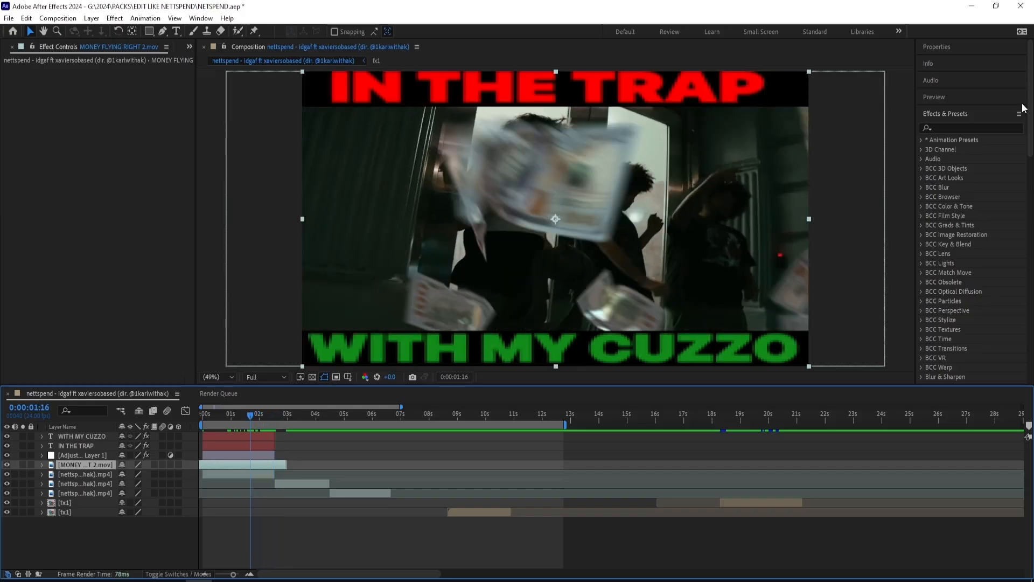
left_click(979, 128)
type("mosaic")
double_click(952, 282)
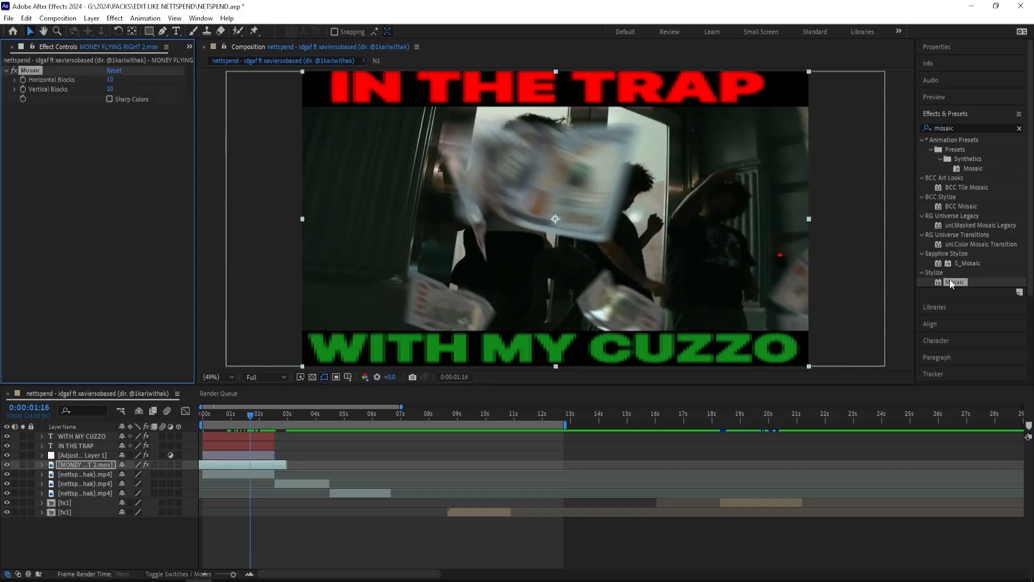
left_click_drag(110, 79, 171, 85)
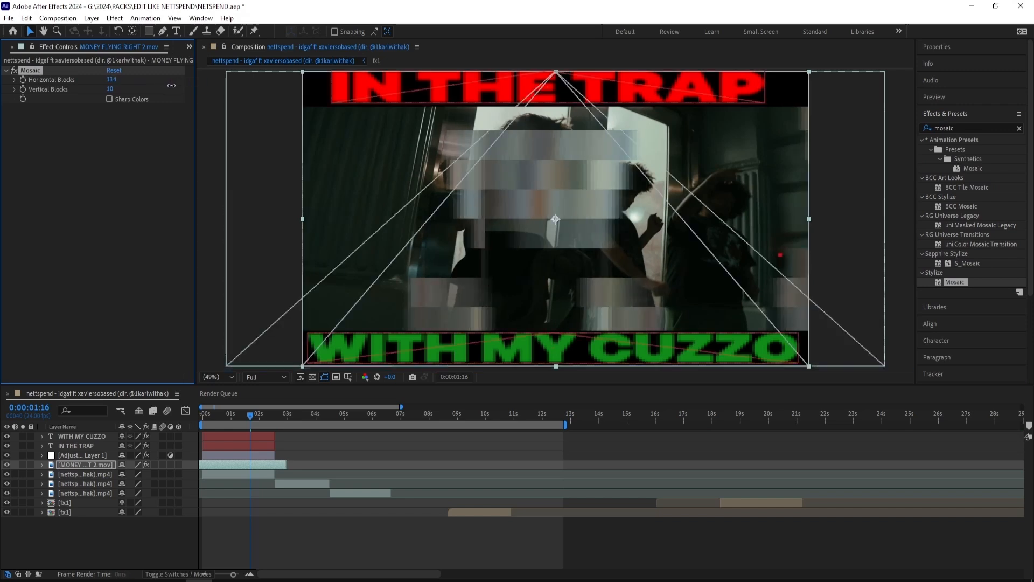
left_click(112, 80)
key("ctrl+c")
left_click(110, 90)
key("ctrl+v")
left_click(138, 91)
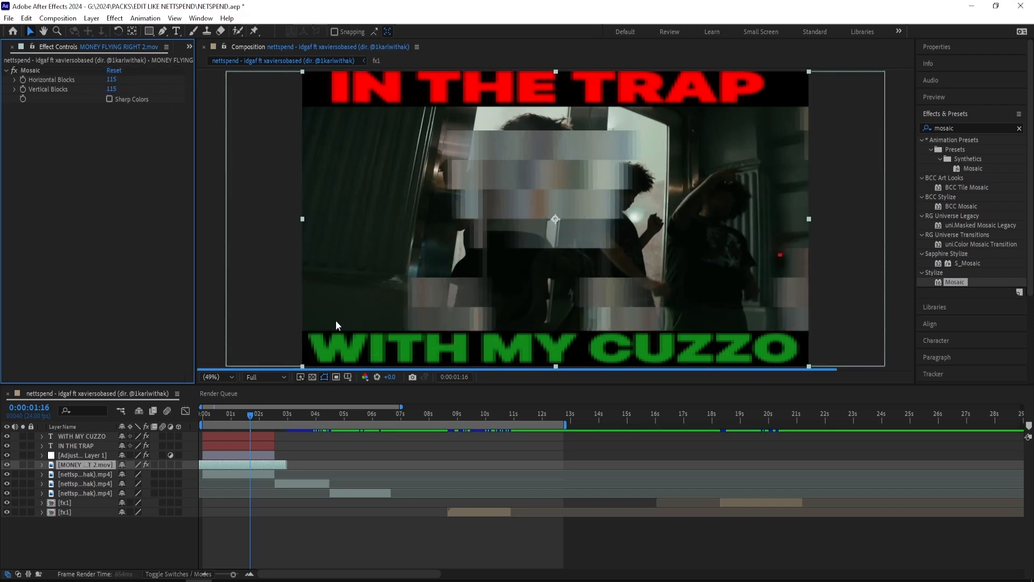
Step: Set the money overlay's Mosaic to 135 horizontal and 135 vertical blocks
left_click(112, 81)
type("135")
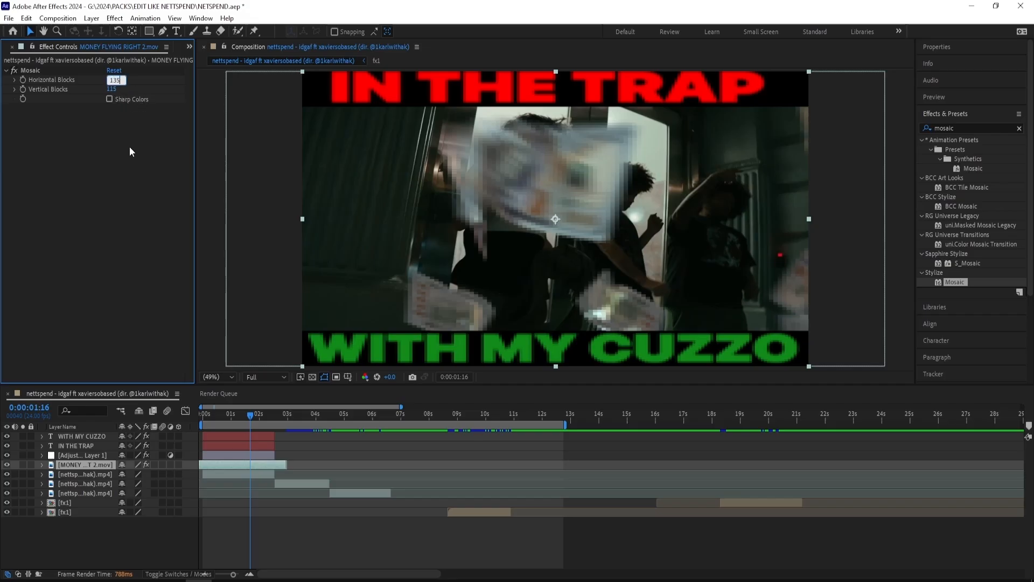
key("Return")
left_click(114, 89)
type("13")
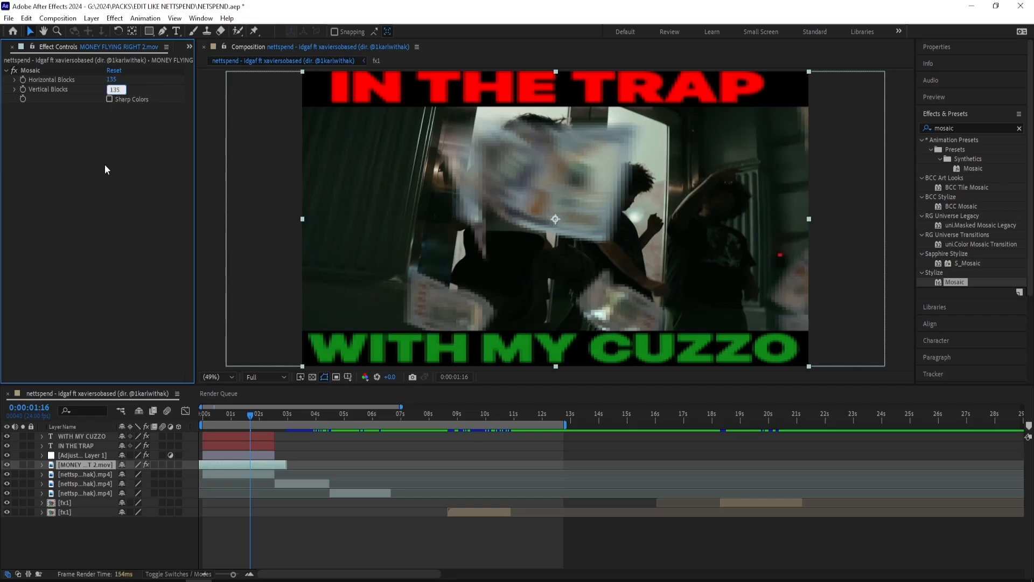
key("Return")
Step: Play the edit from the start to review the pixelated money overlay
key("Home")
left_click(281, 507)
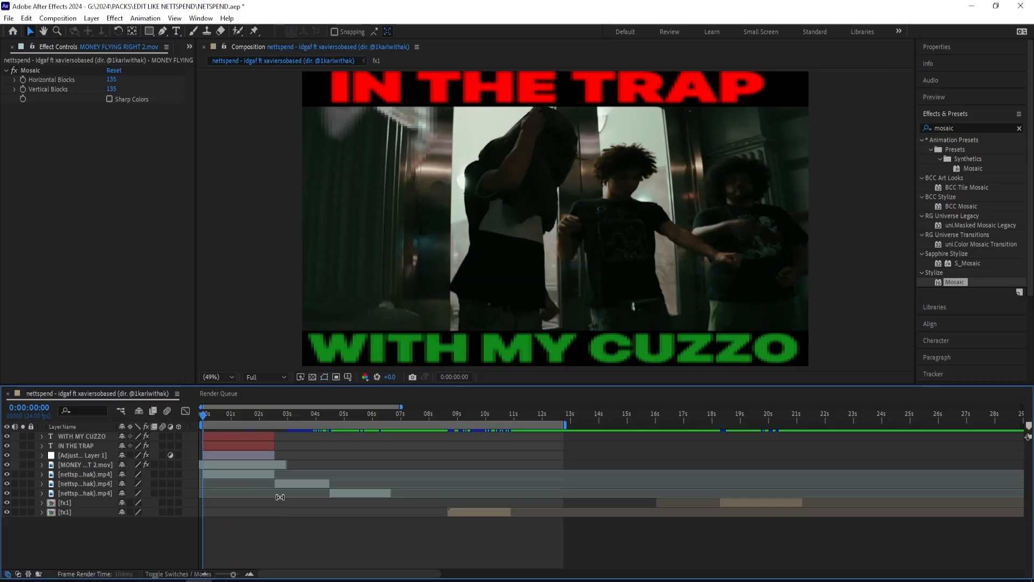
key("space")
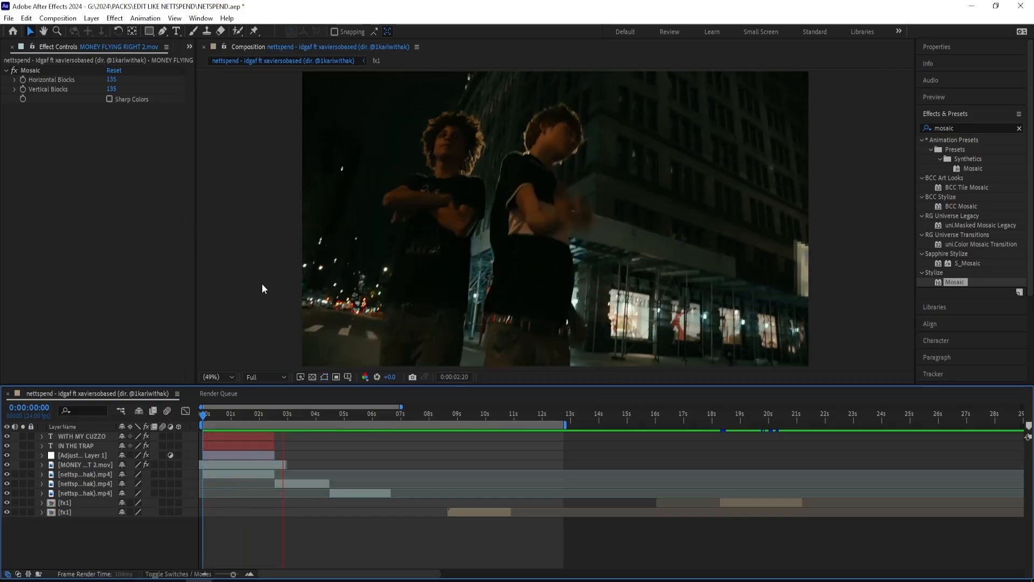
Step: Split the money overlay at 0:00:02:07 and move its second part above the text layers
left_click_drag(244, 419, 266, 416)
left_click(271, 465)
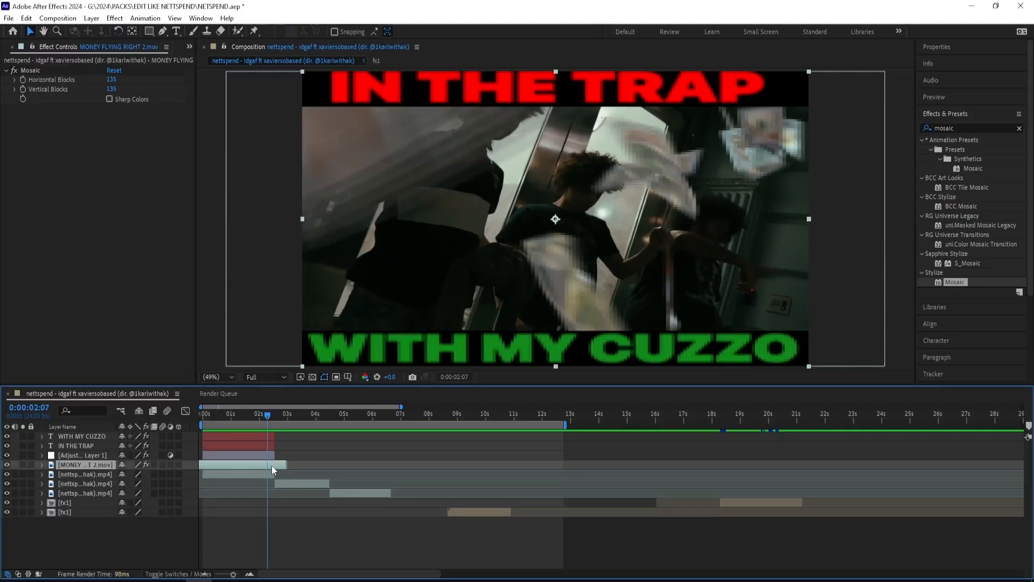
key("ctrl+shift+d")
left_click_drag(101, 468, 107, 435)
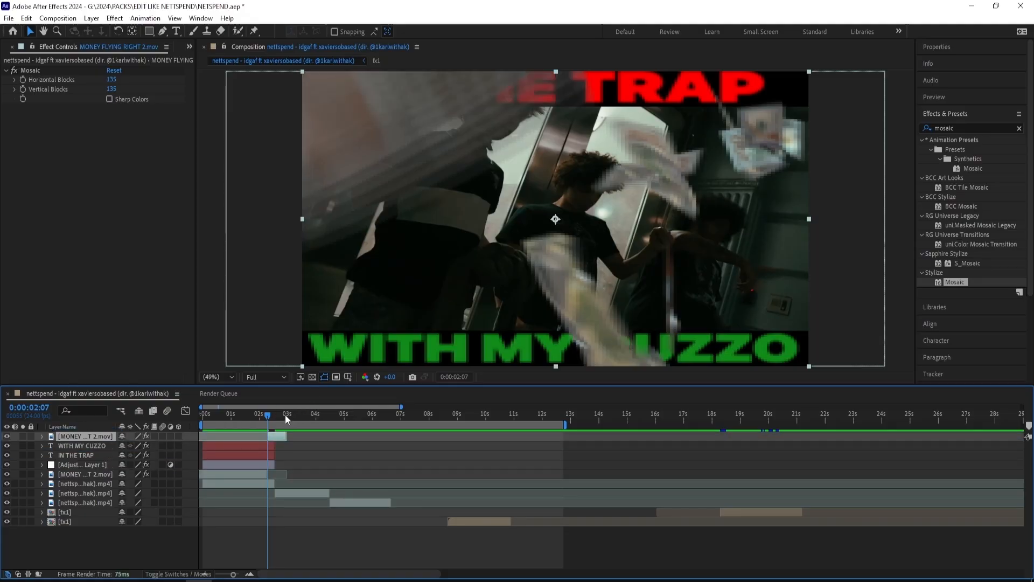
left_click_drag(266, 416, 201, 421)
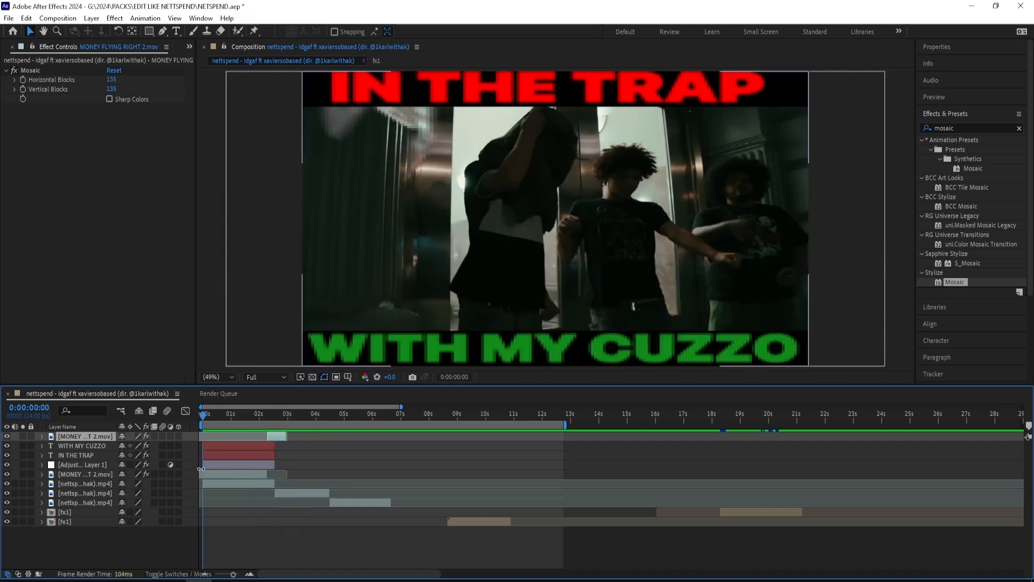
Step: Set the Mosaic on the first part of the money overlay to 80 horizontal and 80 vertical blocks
left_click(218, 481)
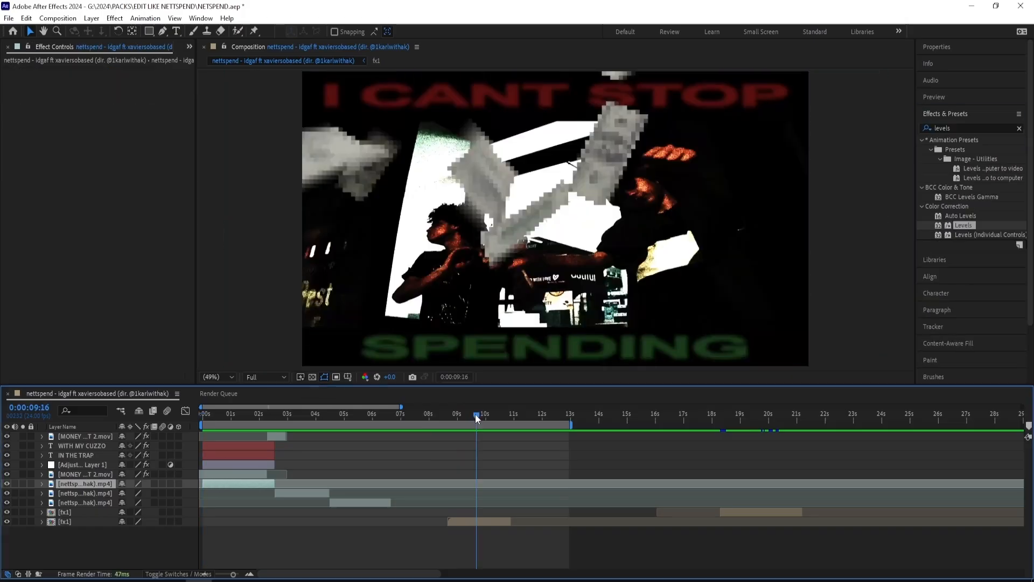
left_click_drag(476, 414, 228, 464)
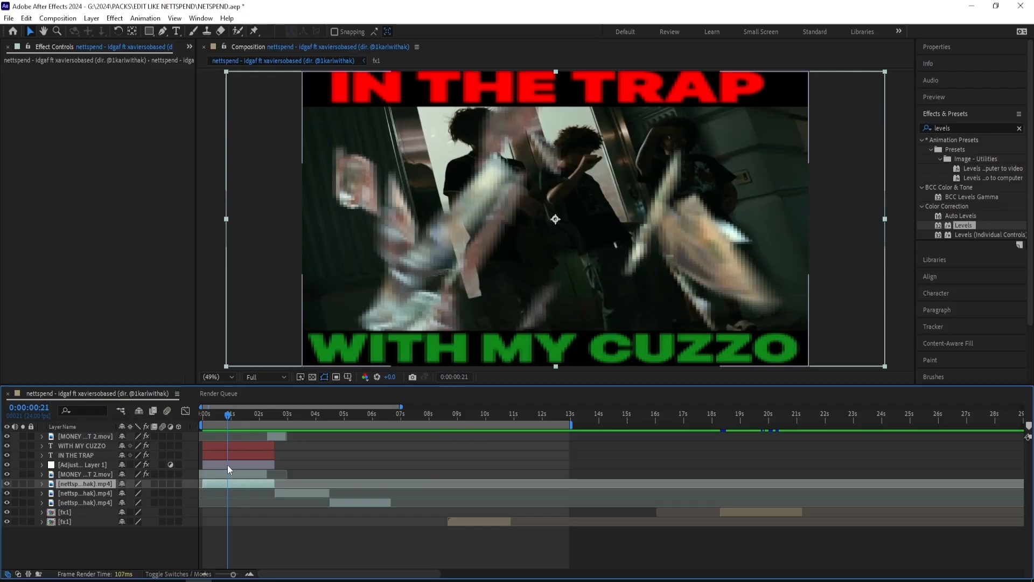
left_click(231, 473)
left_click(111, 79)
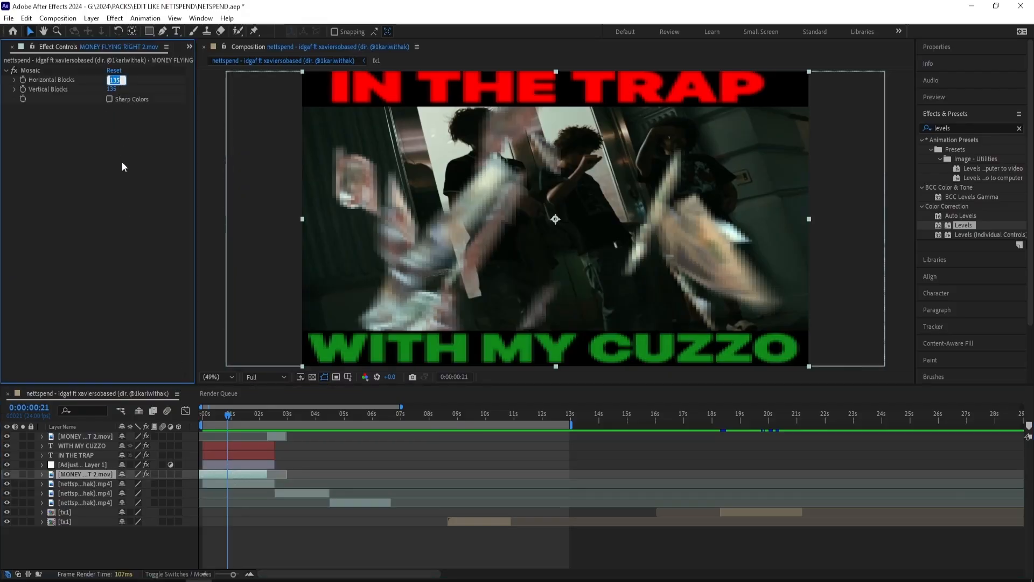
type("80")
key("Tab")
type("80")
key("Return")
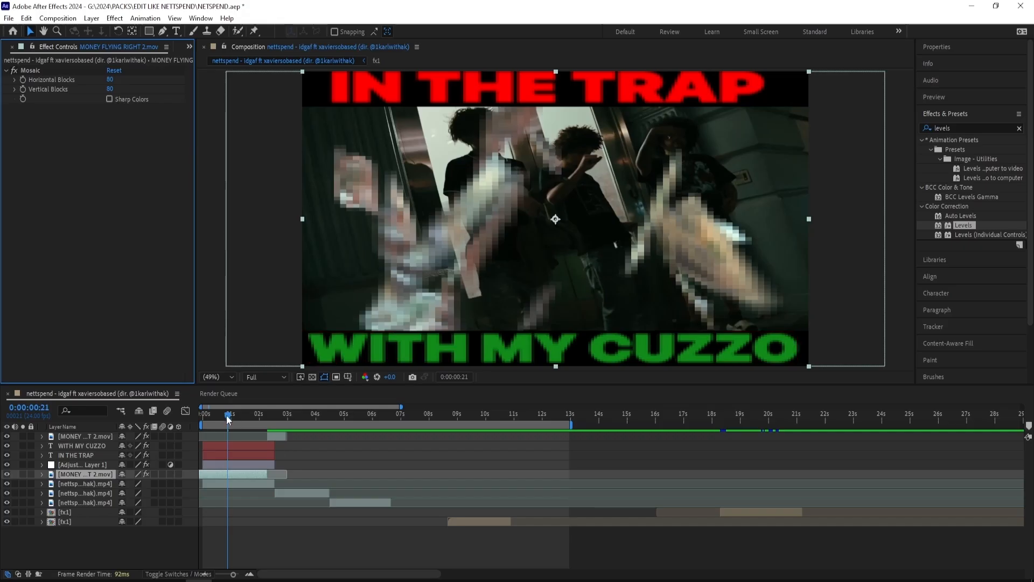
left_click_drag(230, 418, 168, 473)
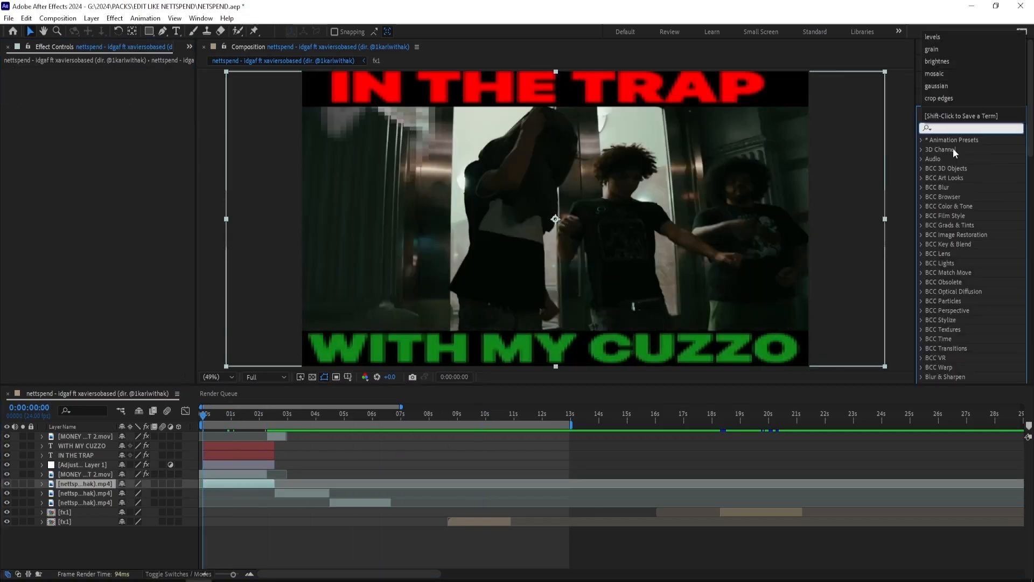
Step: Apply Levels to the first footage clip and set Input Black to 26 and Gamma to 1.99
type("levels")
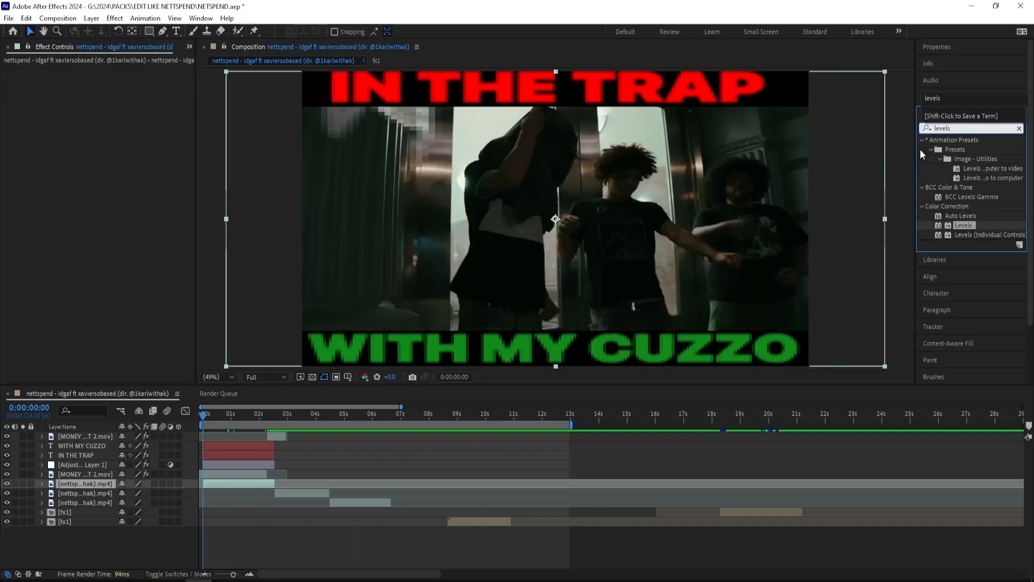
double_click(963, 225)
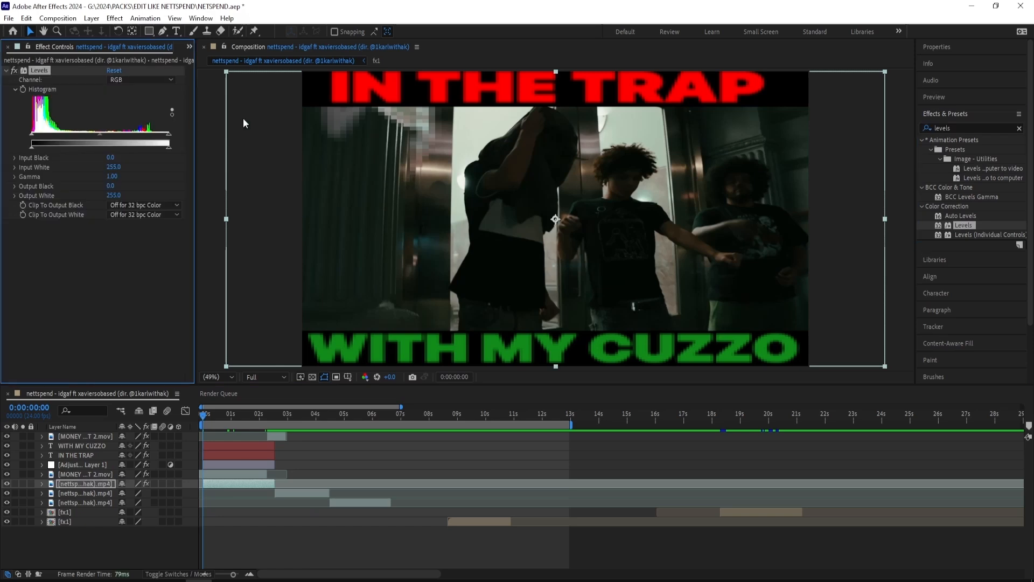
mouse_move(36, 138)
left_mouse_down()
mouse_move(92, 132)
mouse_move(45, 133)
left_mouse_up()
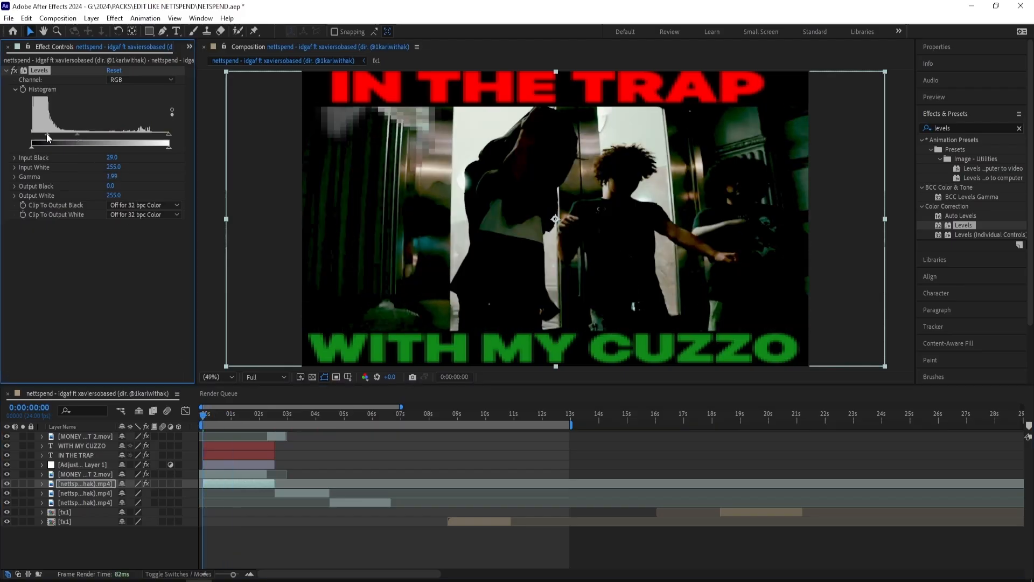
Step: Apply Add Grain to the first footage clip and set its Viewing Mode to Final Output
left_click(941, 125)
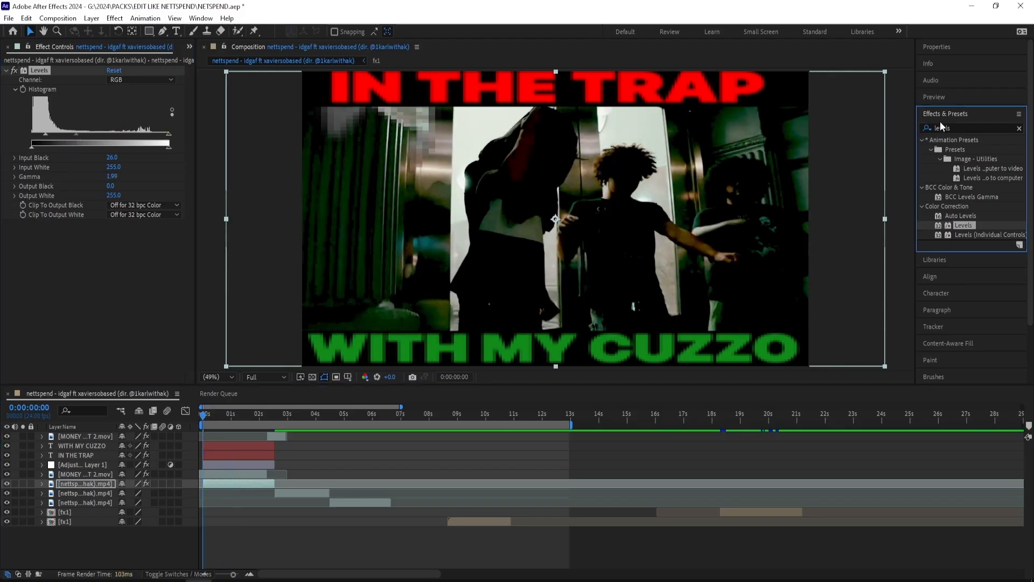
left_click(1020, 128)
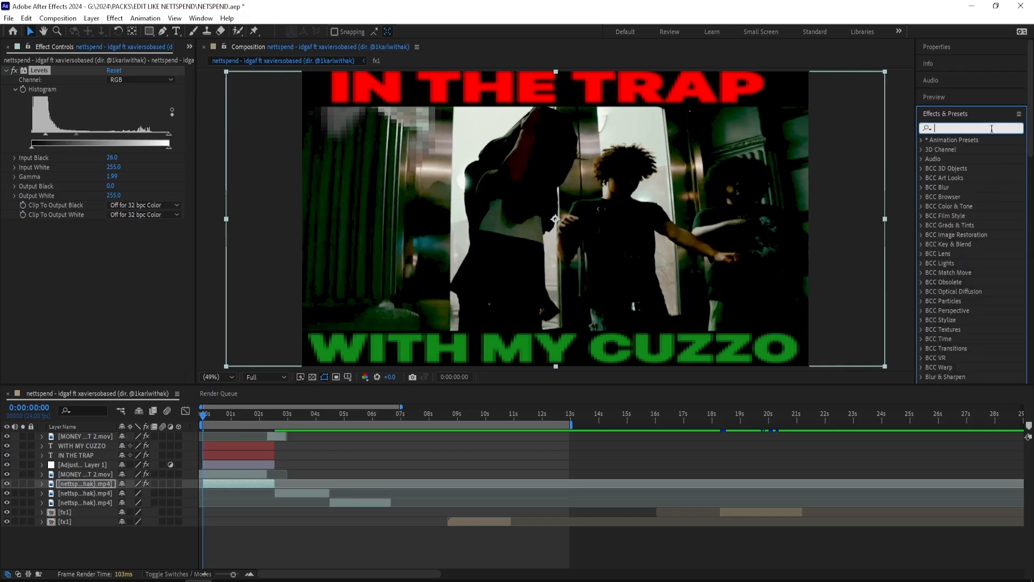
type("add grain")
key("Return")
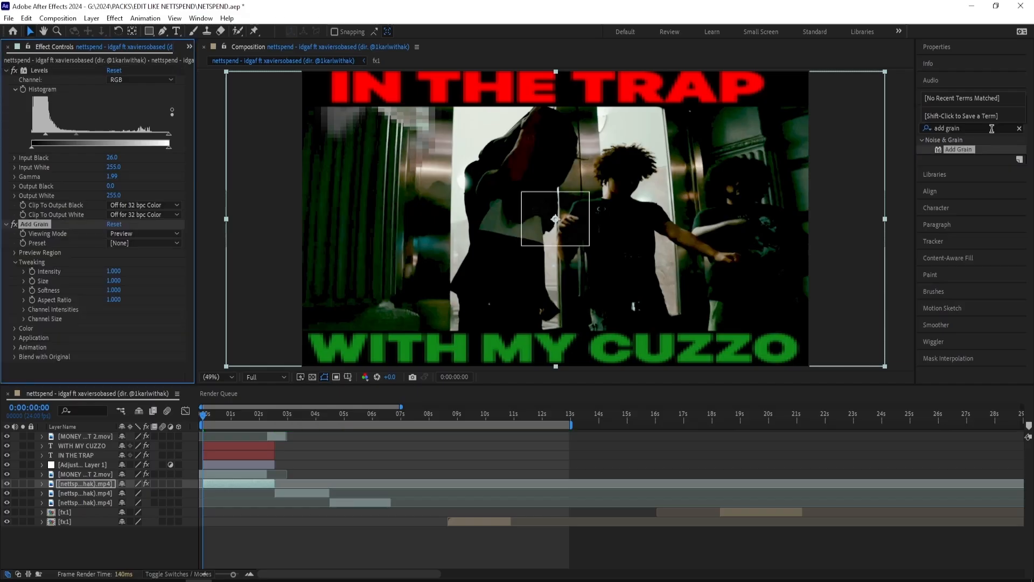
left_click(138, 234)
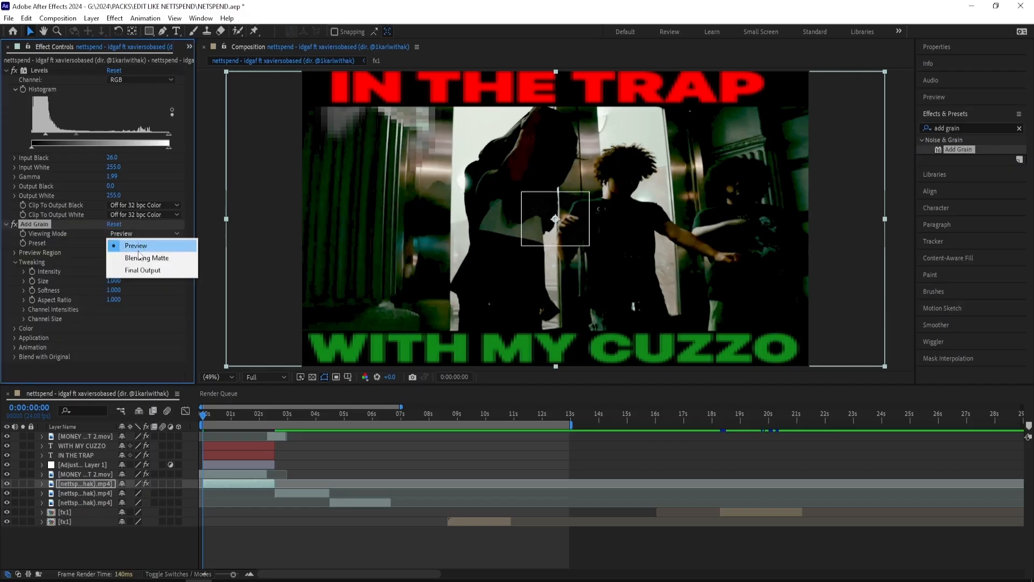
left_click(145, 271)
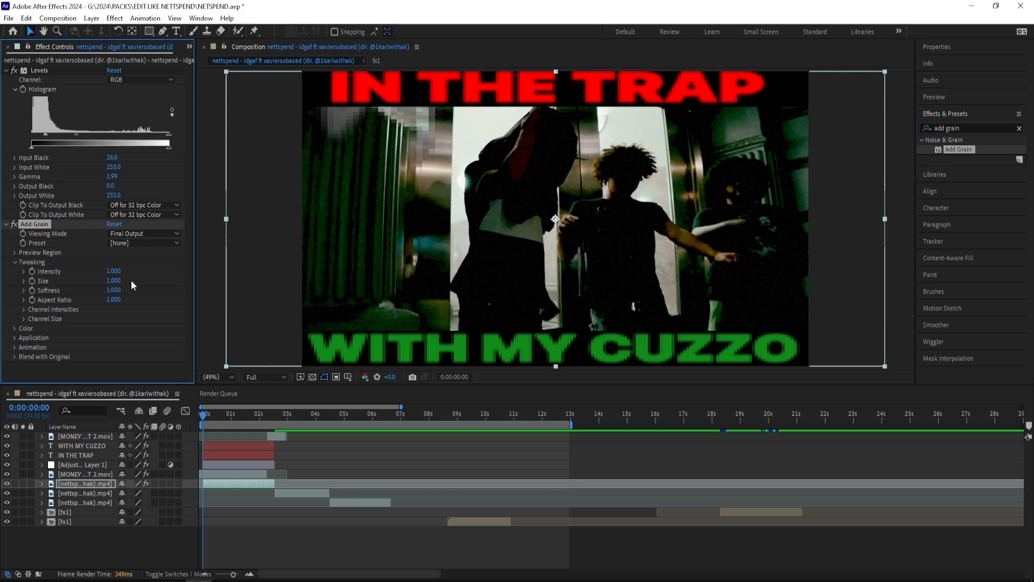
Step: Apply Brightness & Contrast to the first footage clip with Brightness 51 and Contrast 52
left_click(980, 126)
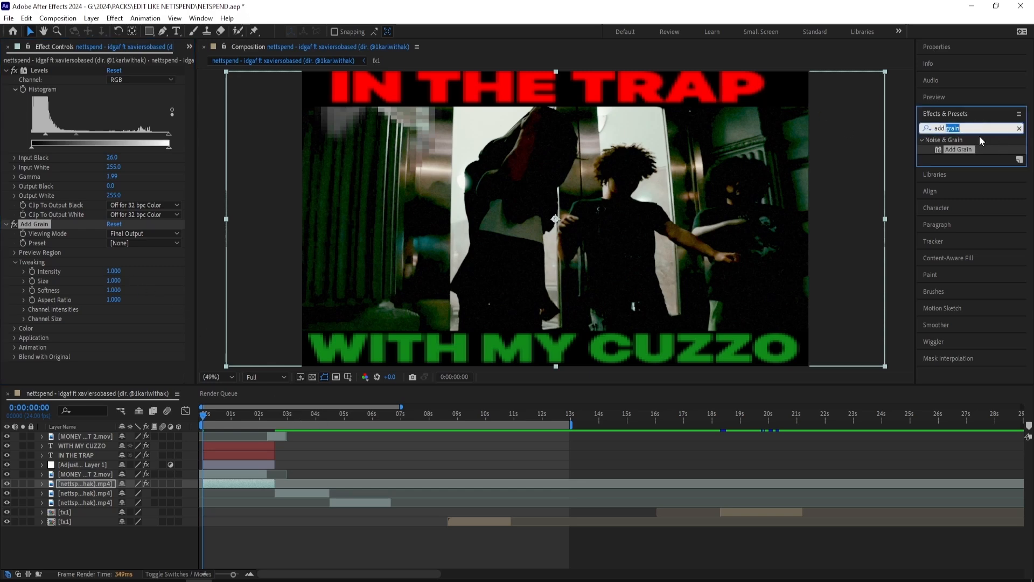
key("ctrl+a")
type("brightness")
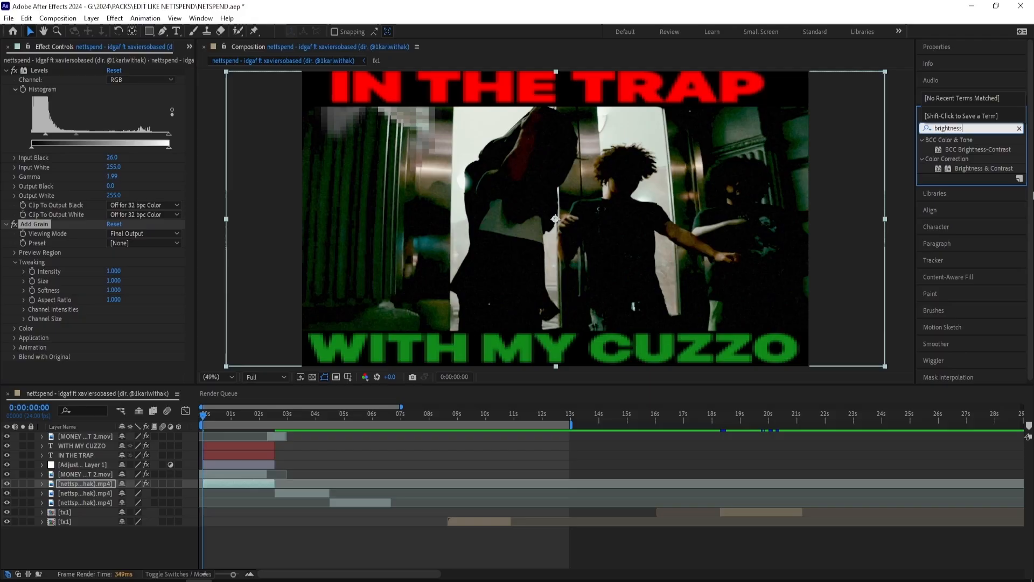
left_click_drag(984, 168, 135, 365)
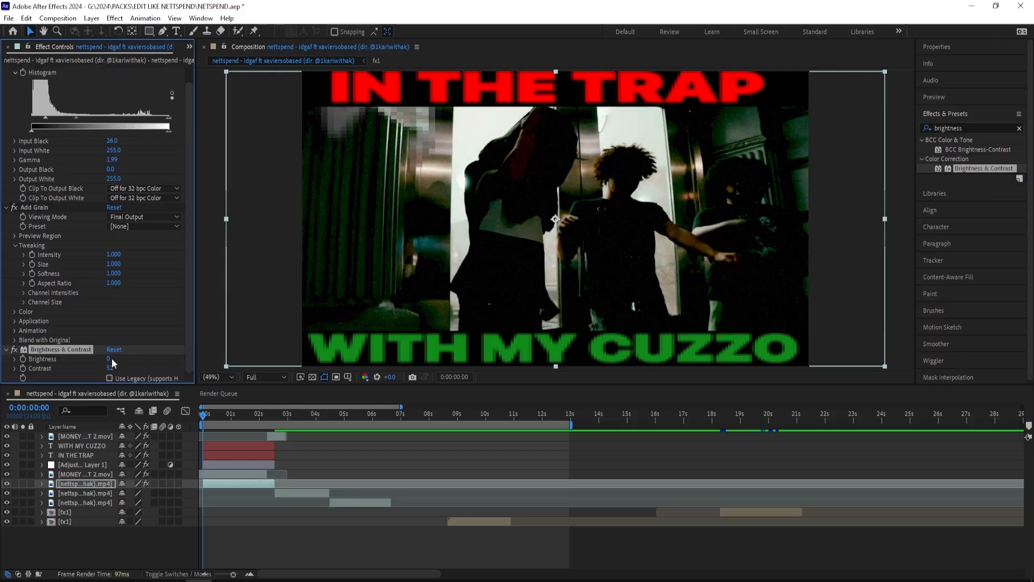
mouse_move(132, 358)
left_mouse_down()
mouse_move(176, 353)
mouse_move(134, 356)
left_mouse_up()
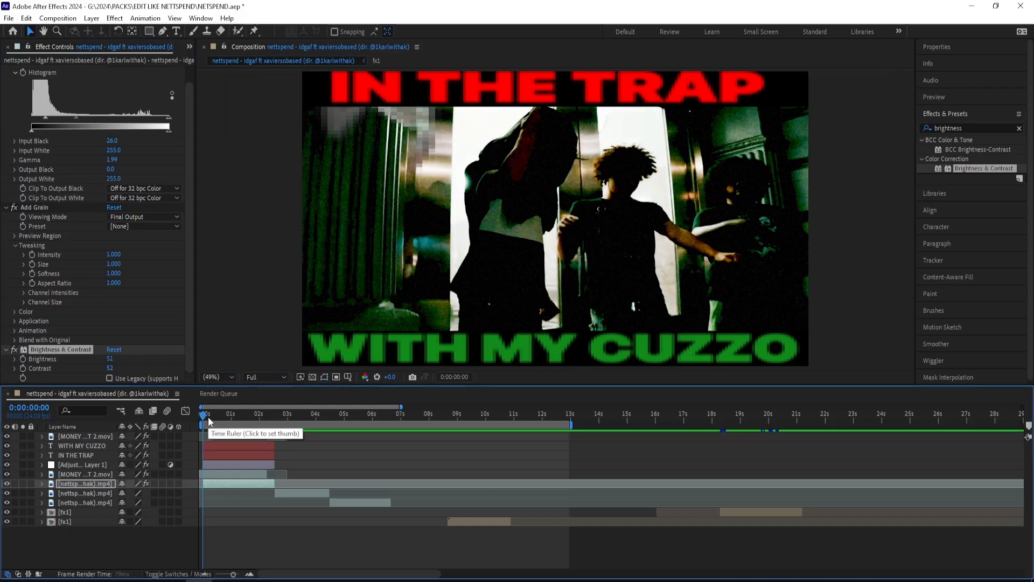
Step: Play the edit from the start to review the graded and grained footage
left_click(209, 474)
key("space")
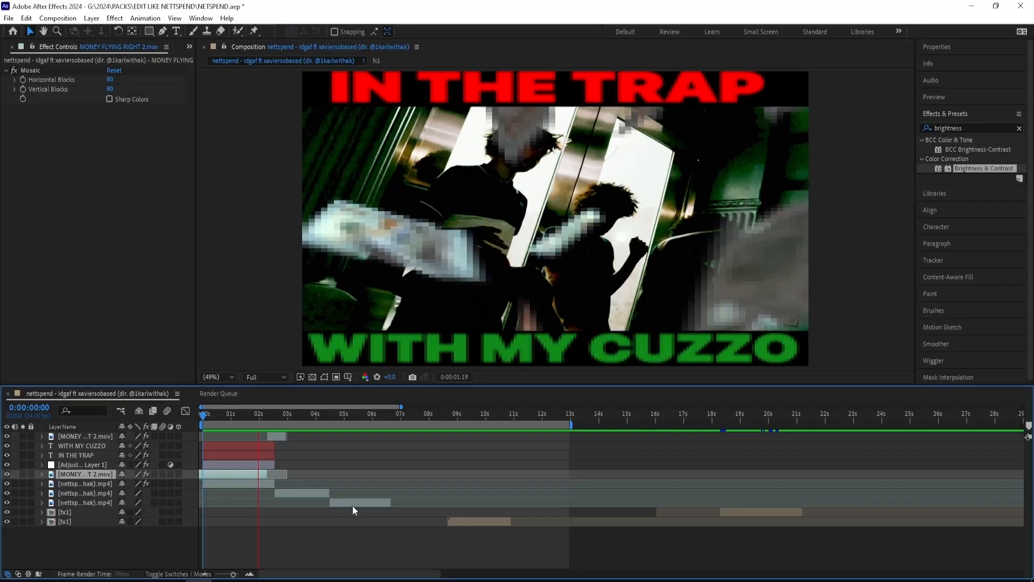
Step: Play the plain footage timeline from 0:00:02:00 to review the fx1 clip
left_click(253, 418)
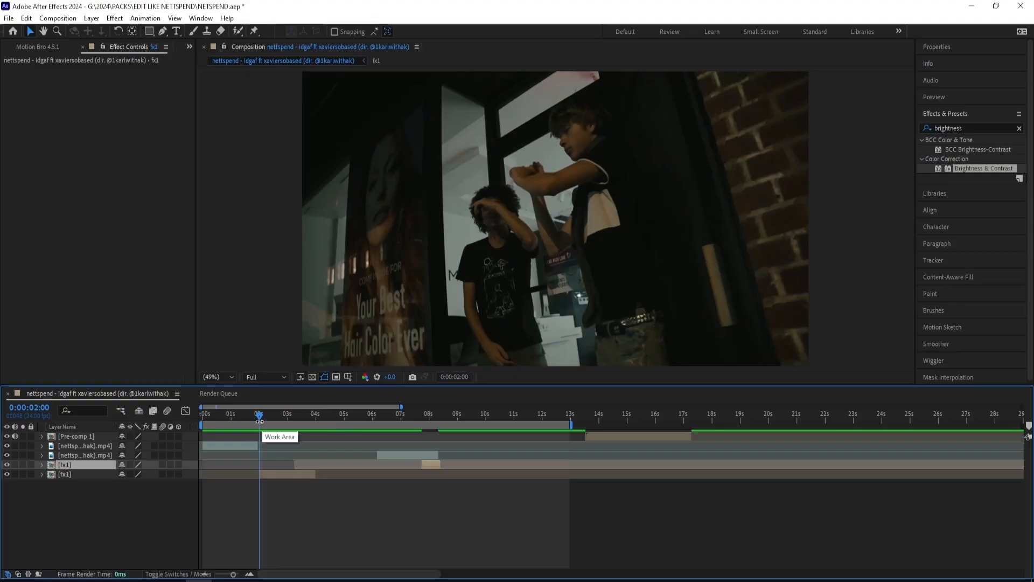
key("space")
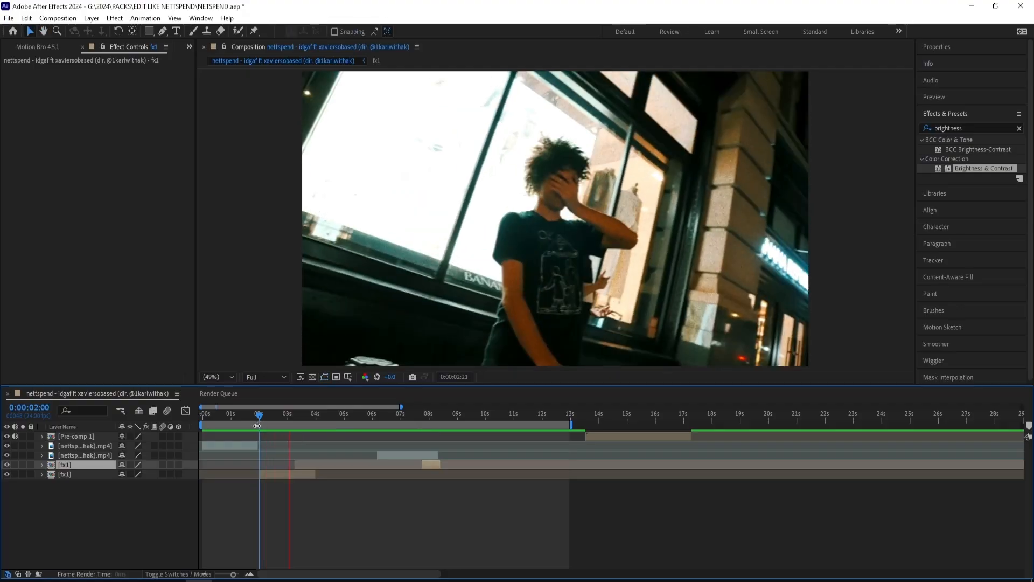
left_click_drag(267, 417, 280, 414)
key("space")
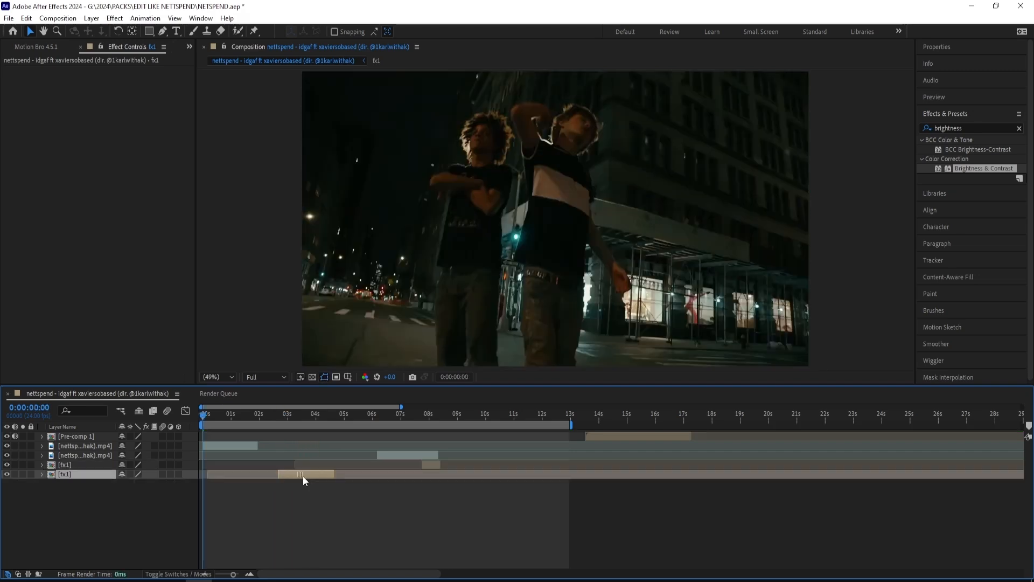
Step: Apply Posterize Time to the first footage clip and set its Frame Rate to 8
left_click(973, 127)
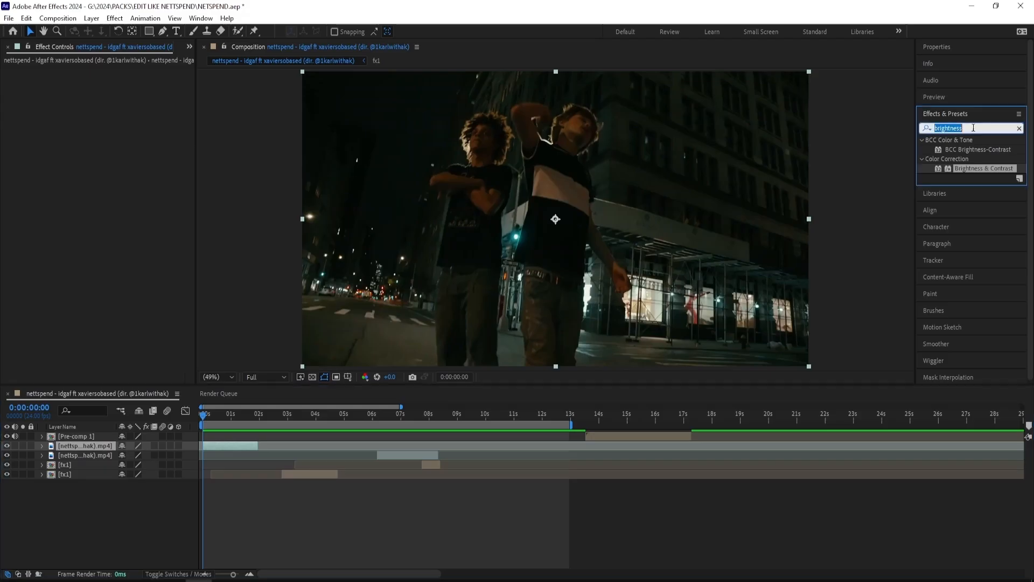
type("posterize time")
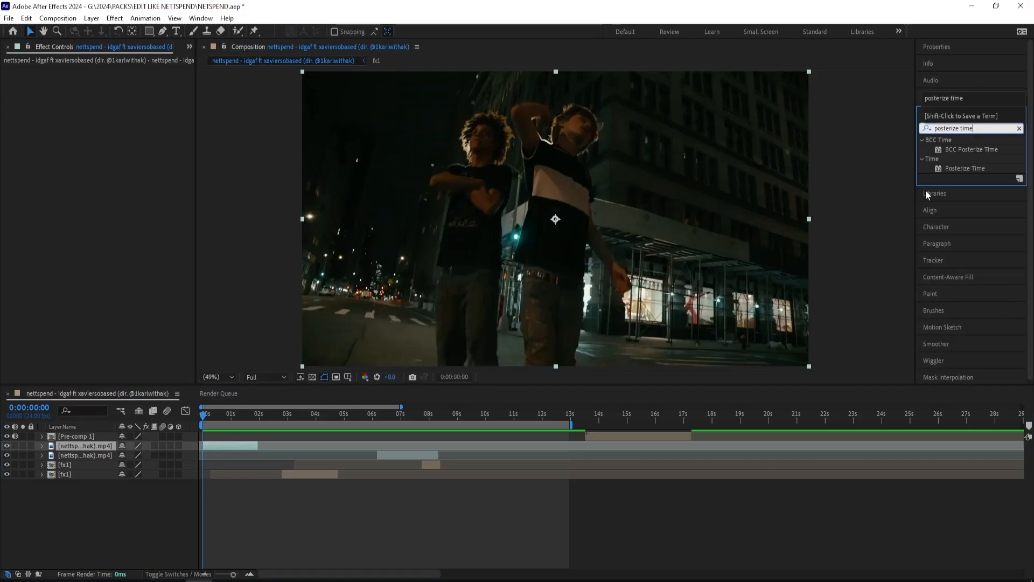
double_click(964, 168)
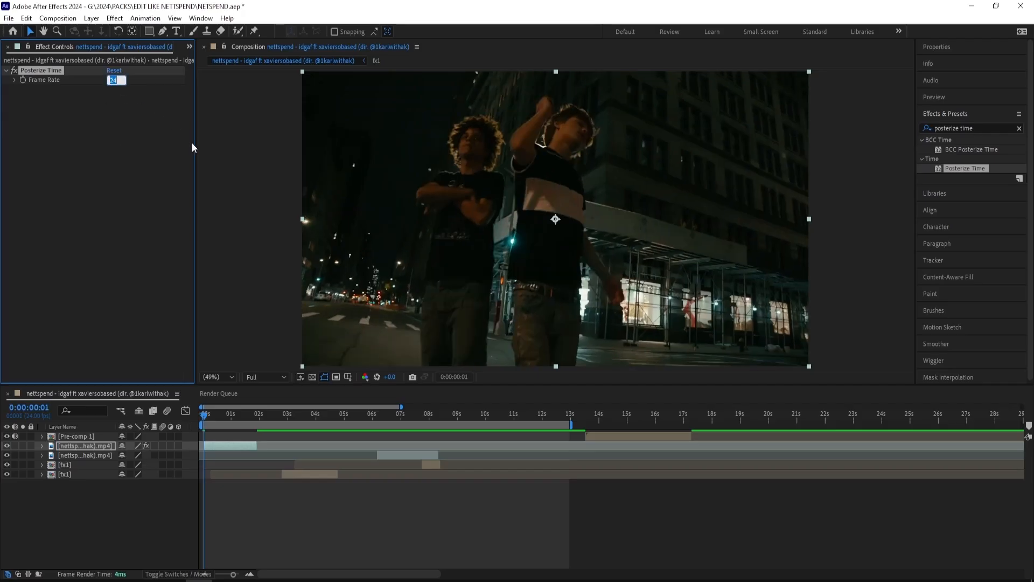
type("8")
left_click(208, 237)
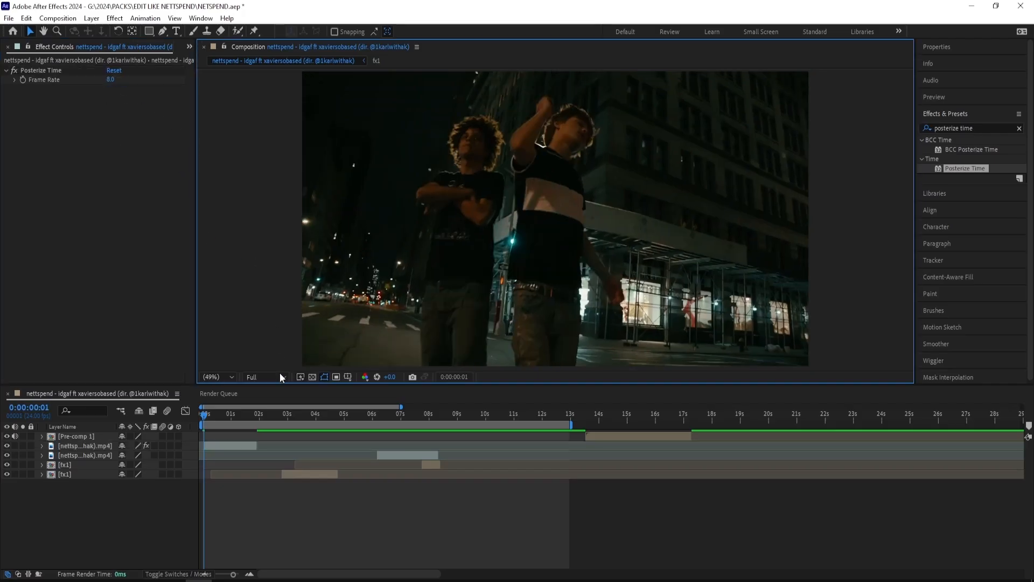
Step: Scrub through the posterized clip and add a new adjustment layer above all layers from the start of the timeline
left_click_drag(199, 420, 240, 423)
left_click(211, 416)
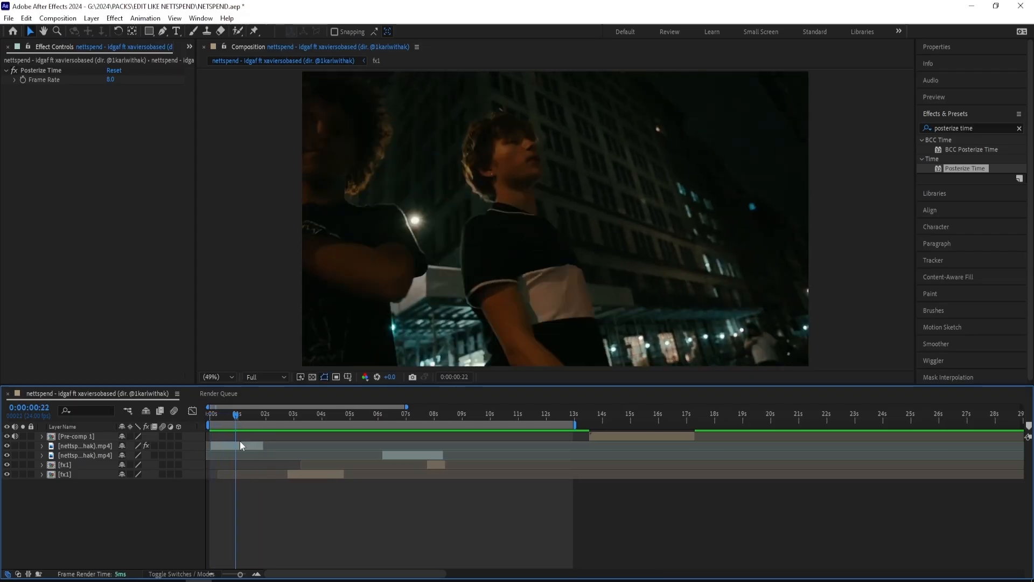
key("Home")
right_click(258, 535)
mouse_move(281, 364)
left_click(431, 467)
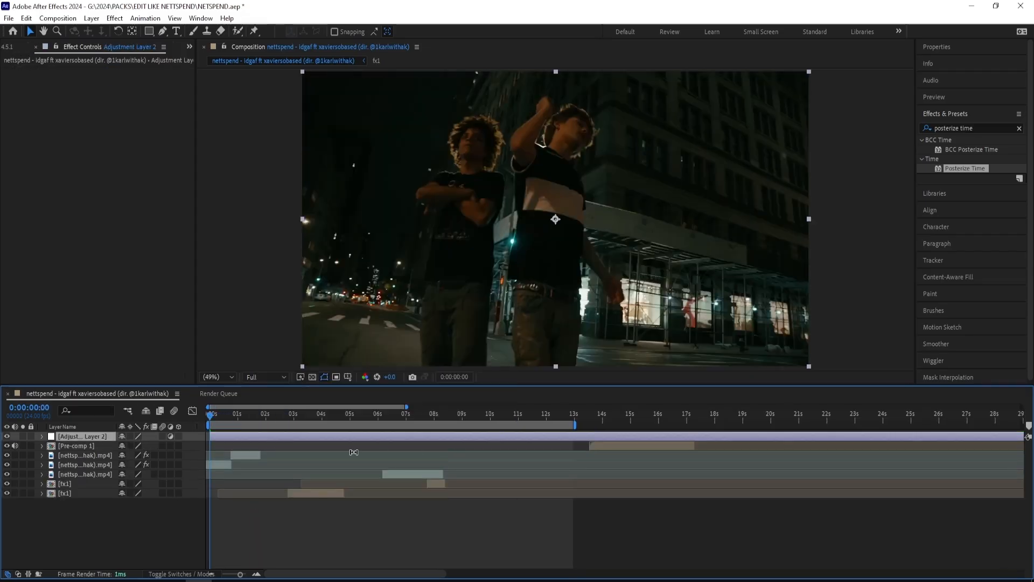
Step: Apply Add Grain to the new adjustment layer and set its Viewing Mode to Final Output
left_click(969, 128)
type("add g")
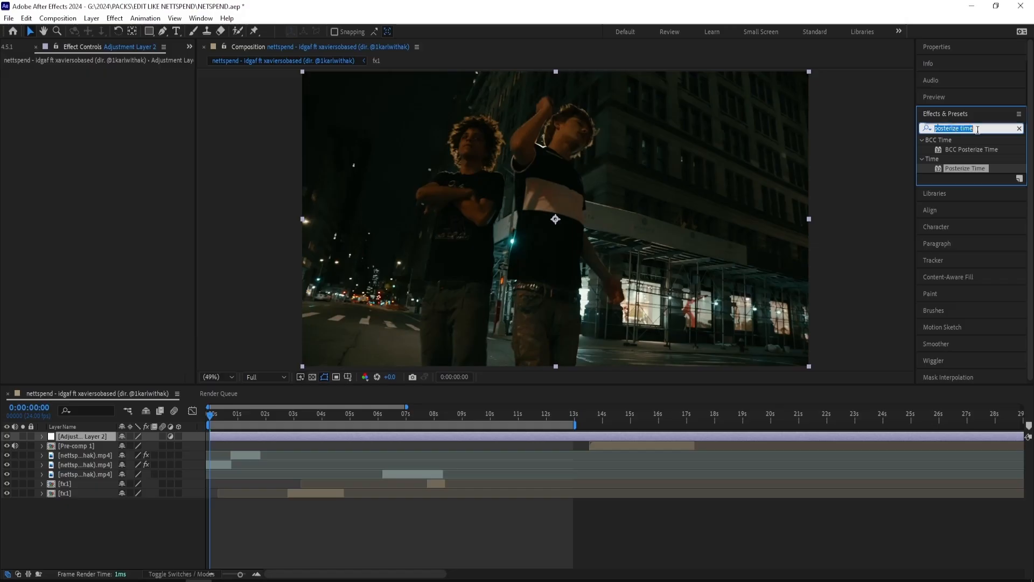
type("rain")
double_click(958, 150)
left_click(141, 80)
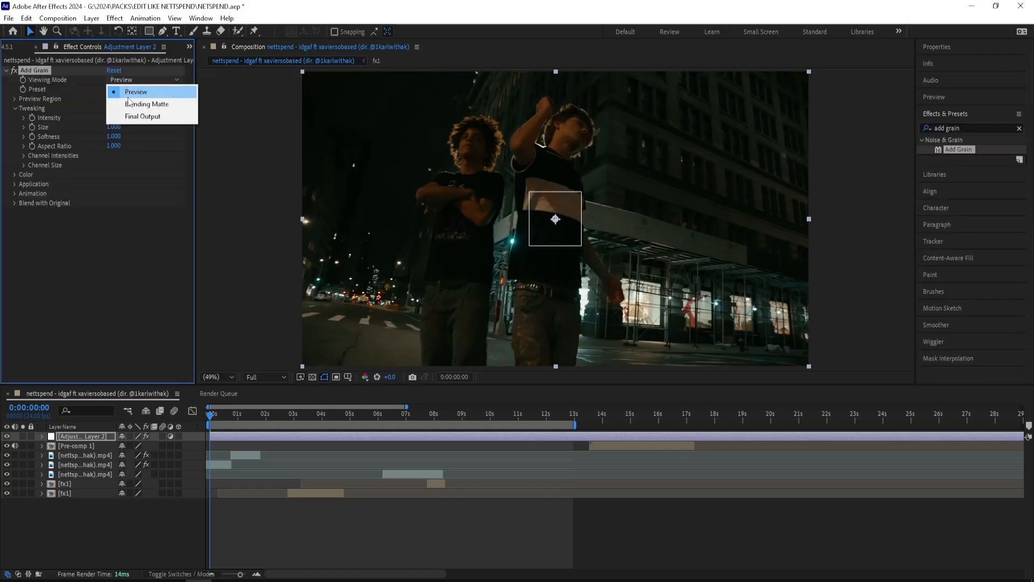
left_click(140, 114)
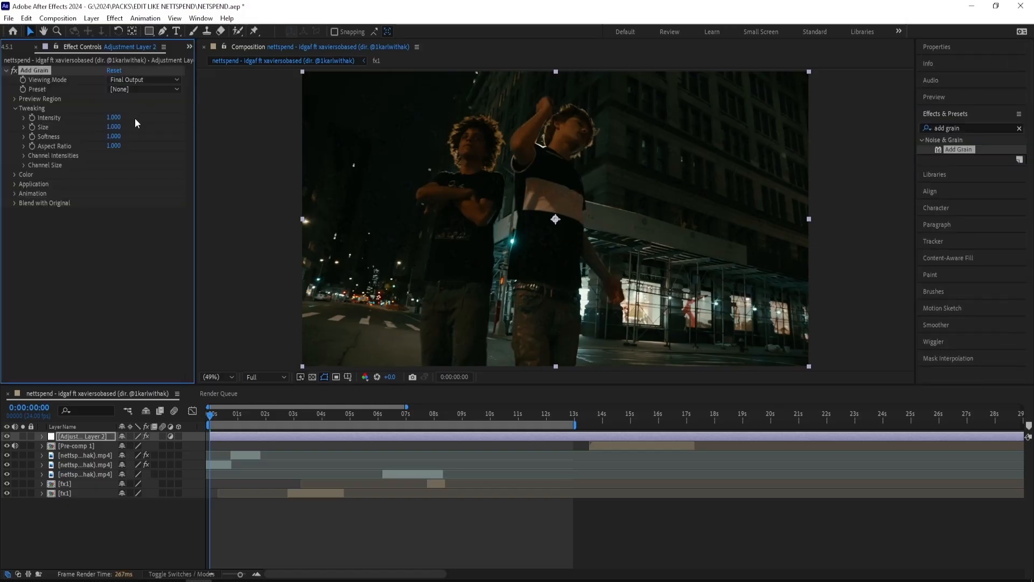
left_click(120, 246)
left_click(128, 80)
left_click(128, 115)
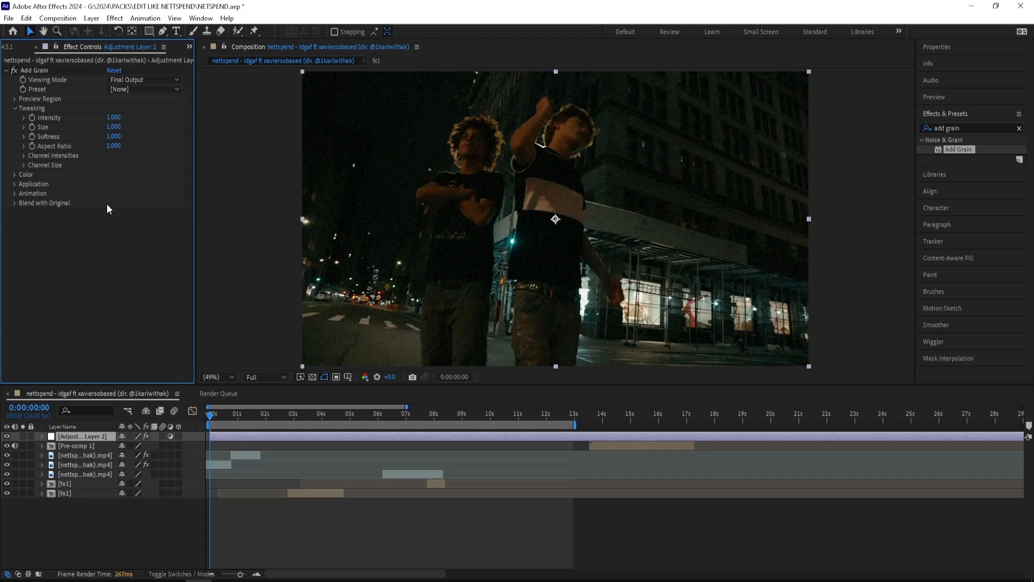
Step: Split the posterized clip at 0:00:00:22 and delete Posterize Time from its second part
key("space")
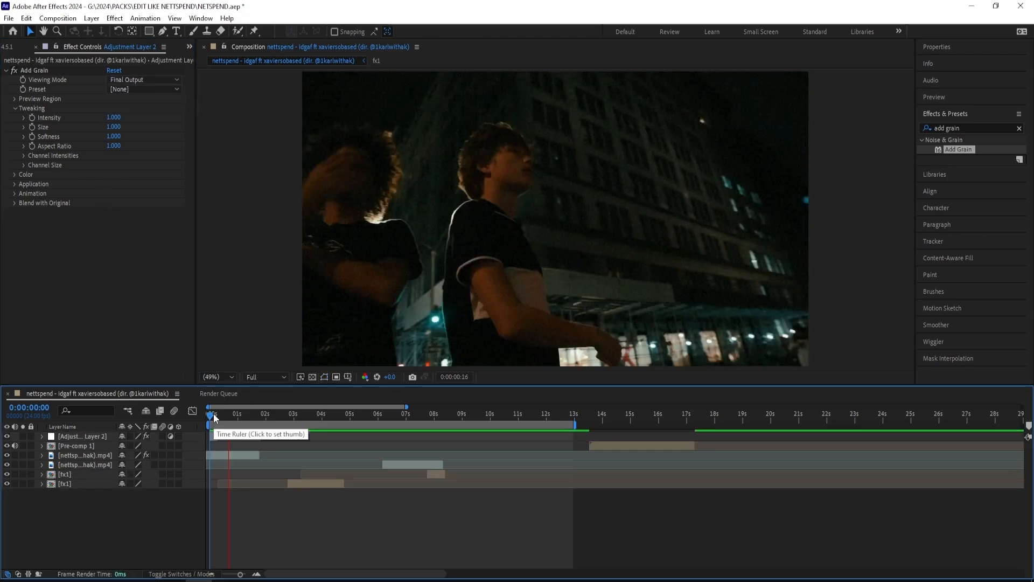
left_click_drag(216, 414, 236, 416)
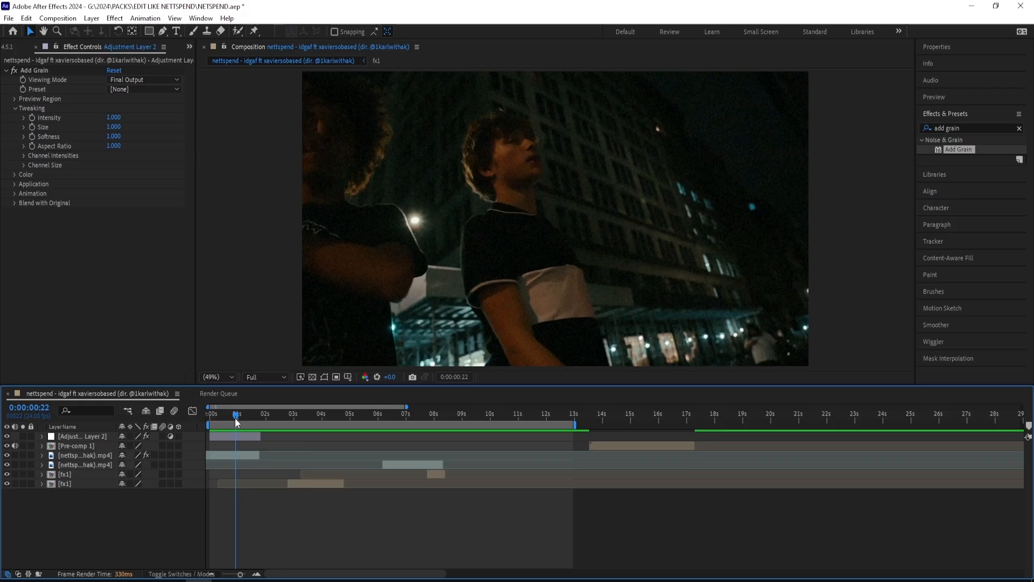
left_click(243, 456)
key("ctrl+shift+d")
left_click(41, 70)
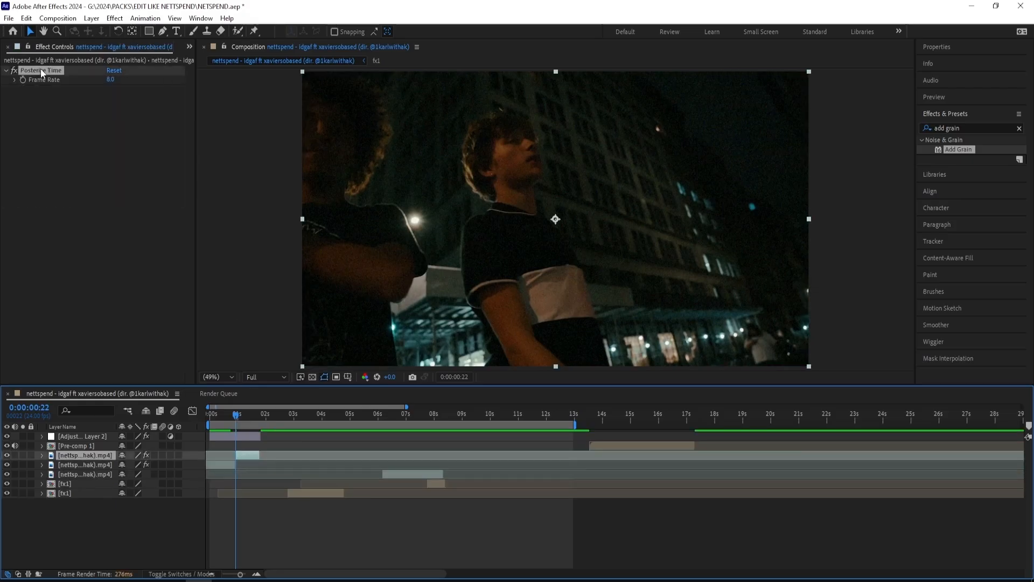
key("Delete")
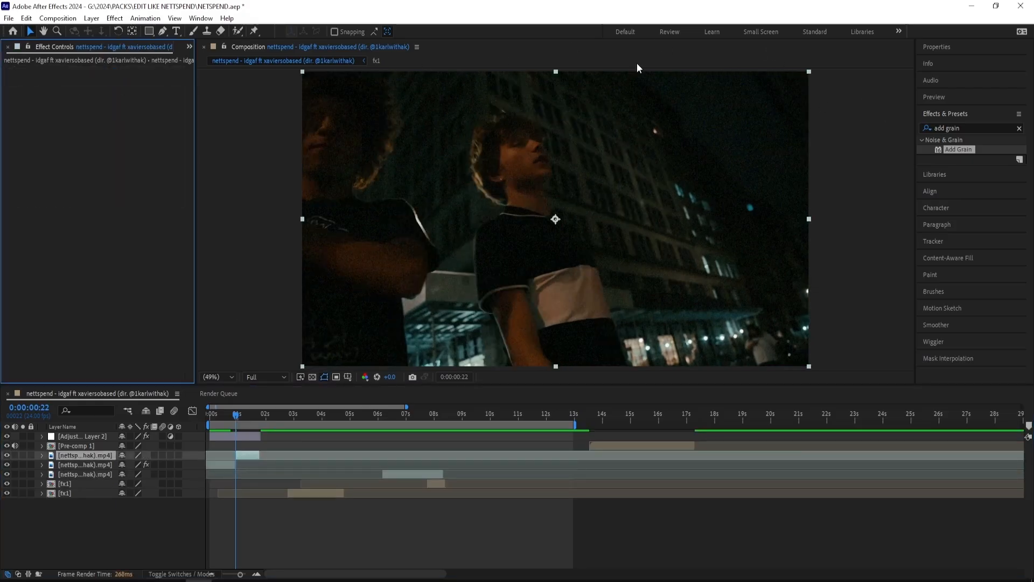
Step: Apply S_JitterFrames to the second part of the split clip with Edit Frame Length 1 and Jitter Frame Dist 10
left_click(977, 125)
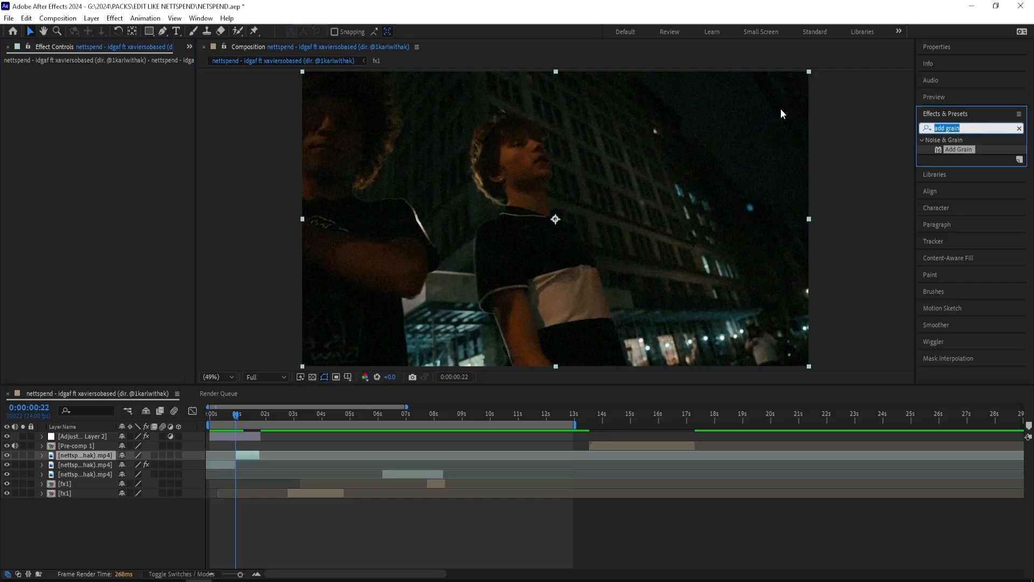
type("s_ji")
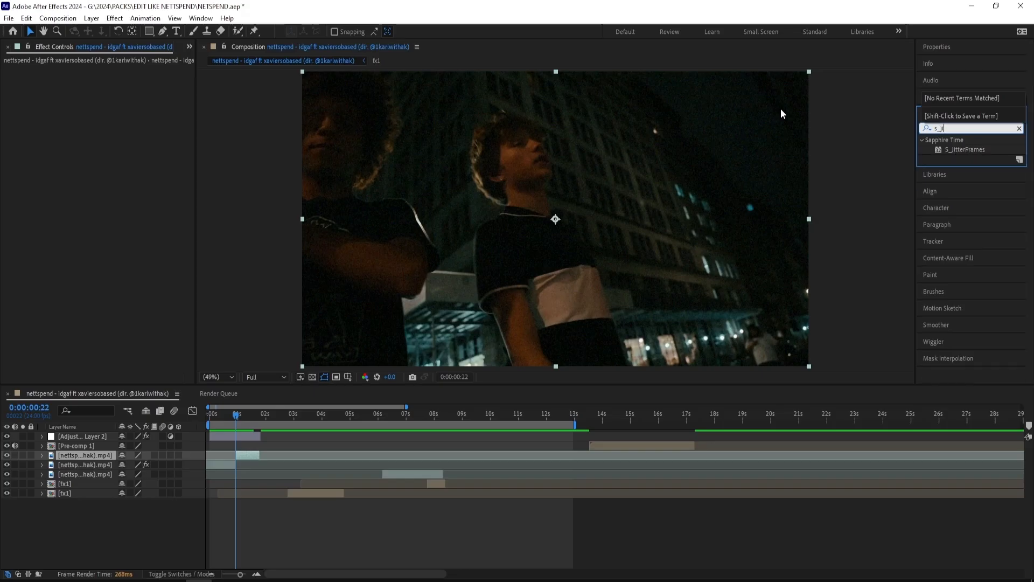
type("tter")
key("Return")
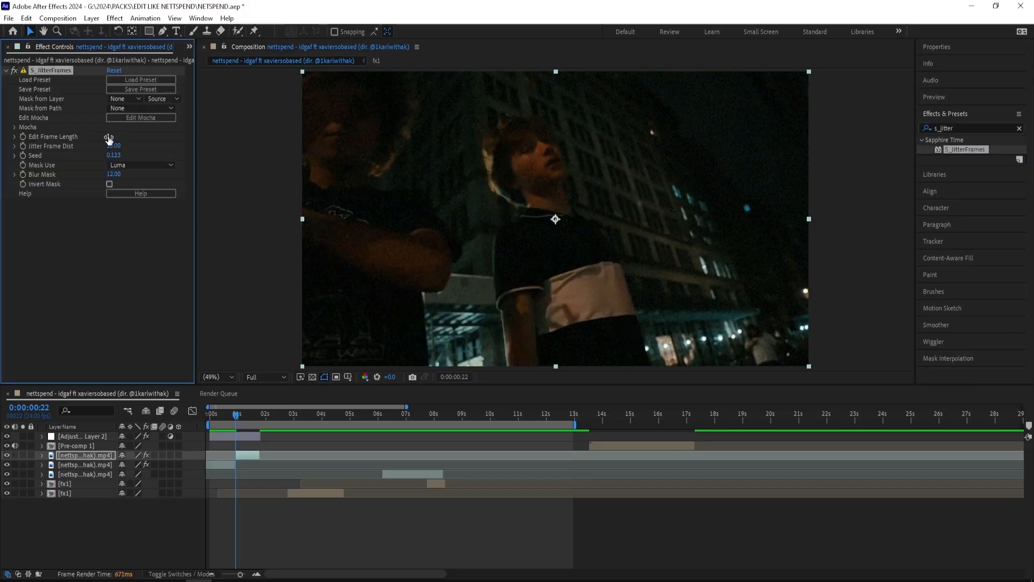
left_click_drag(124, 145, 119, 146)
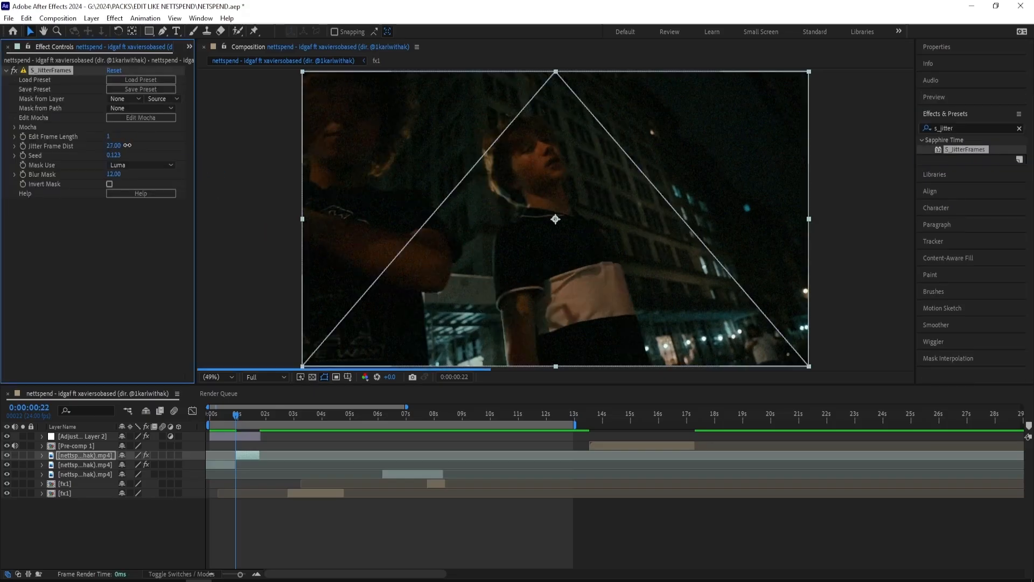
left_click(117, 137)
left_click(230, 414)
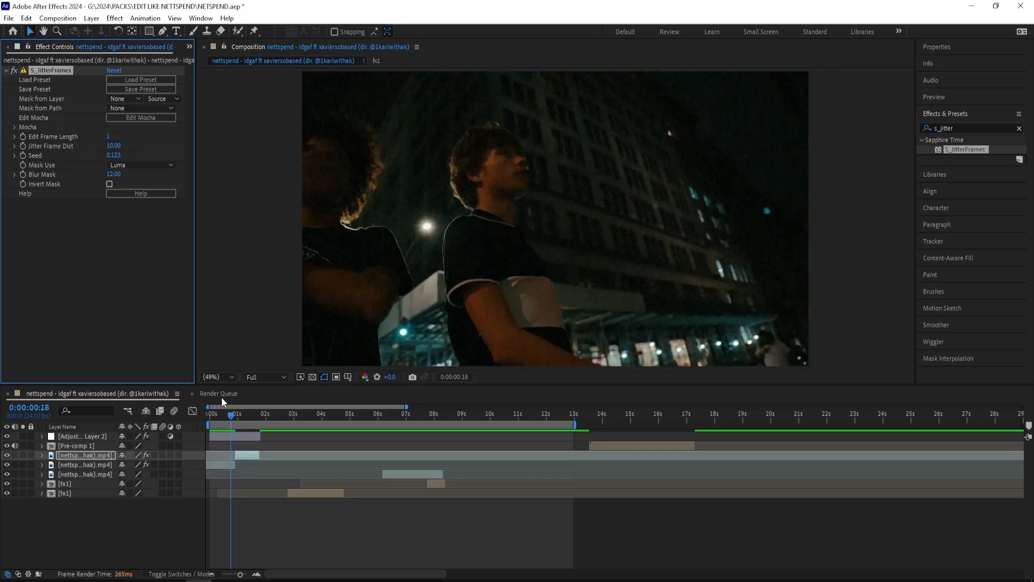
Step: Adjust the Jitter Frame Dist of S_JitterFrames on the second part of the split clip to 5
left_click(239, 413)
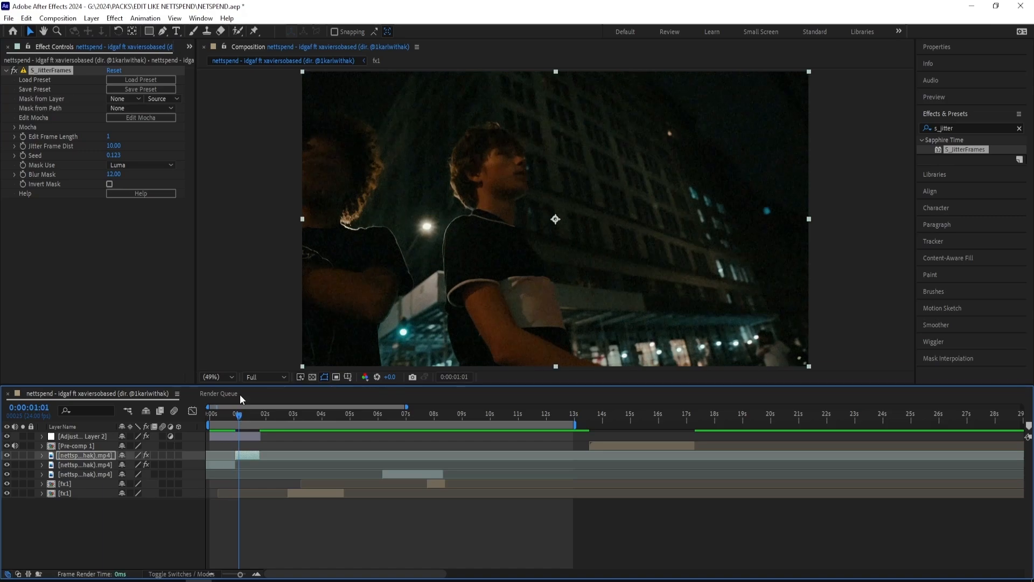
left_click_drag(117, 147, 137, 150)
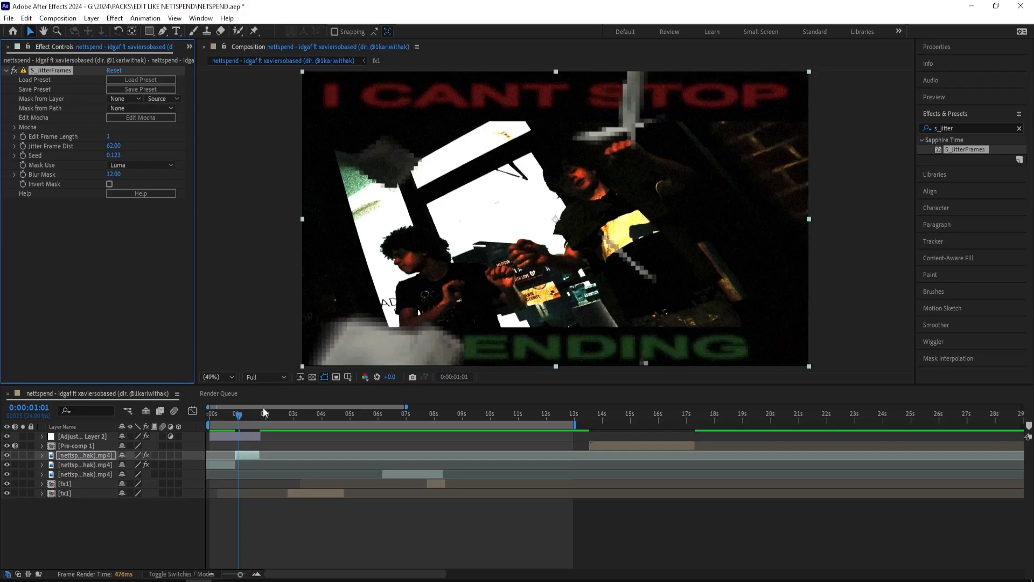
left_click_drag(264, 412, 305, 415)
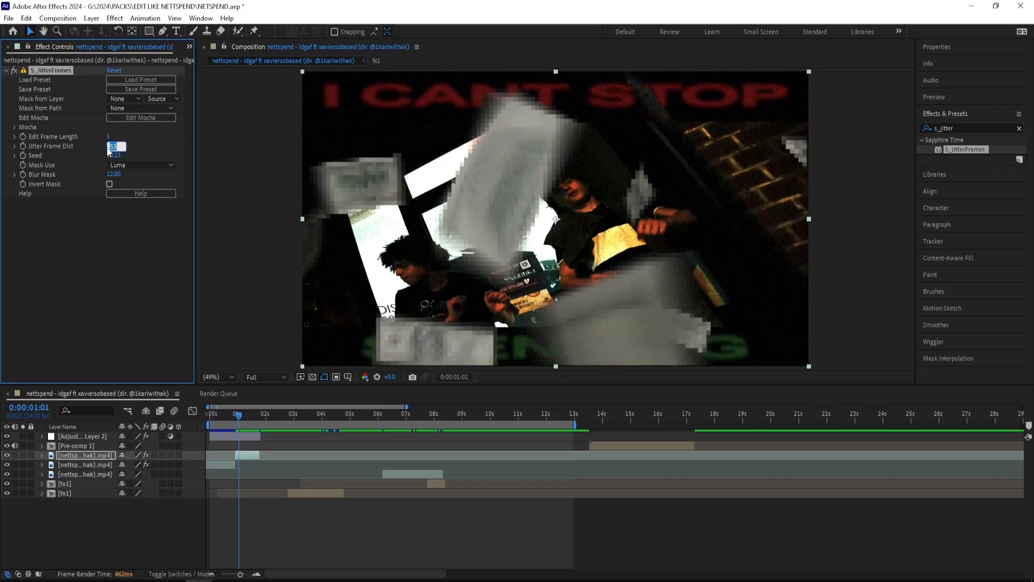
left_click(108, 263)
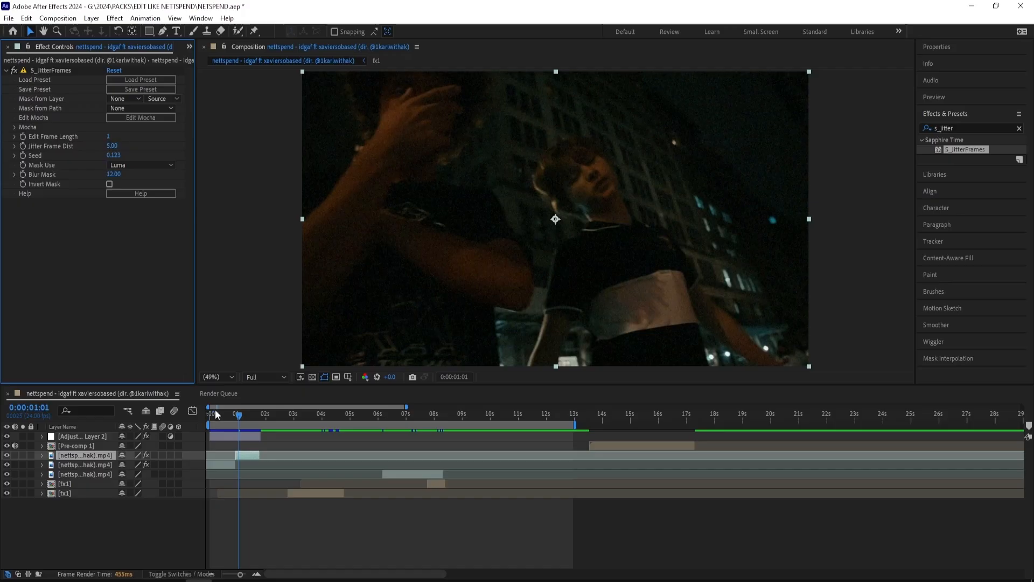
Step: End the work area just past the jittered clip and preview the posterized and jittered parts from the start
left_click(236, 415)
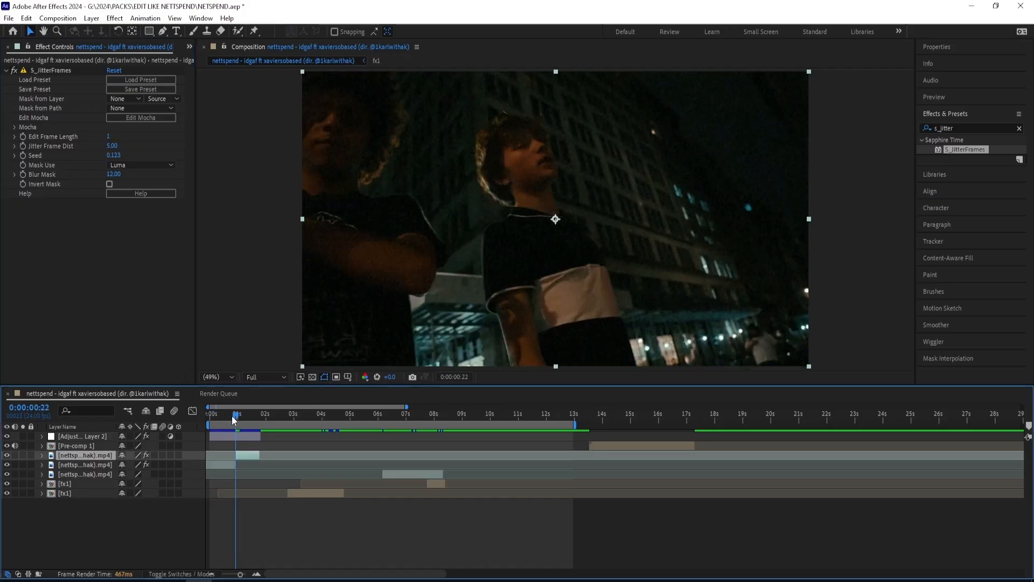
left_click(226, 414)
key("space")
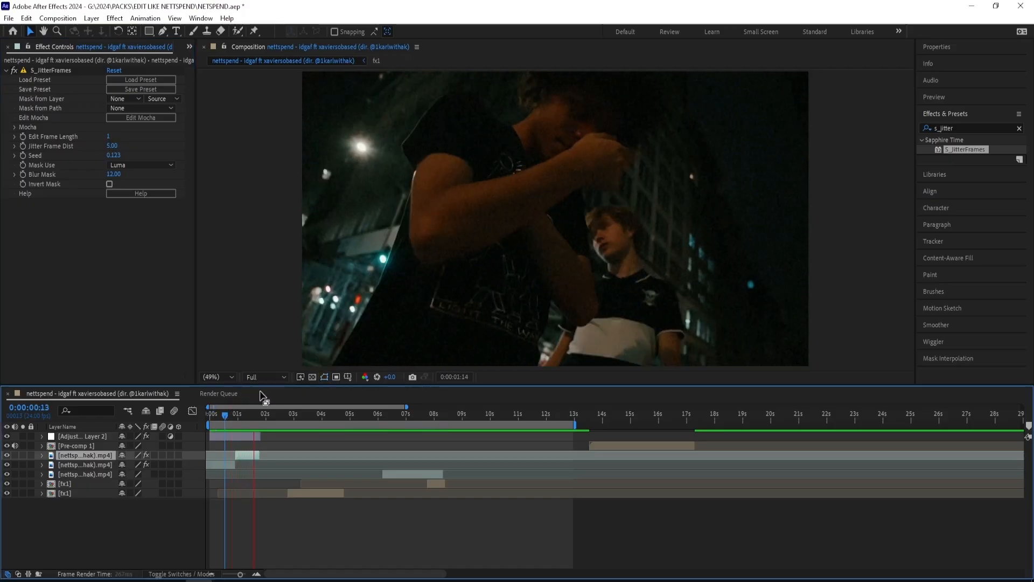
left_click_drag(234, 413, 261, 421)
key("n")
key("Home")
key("space")
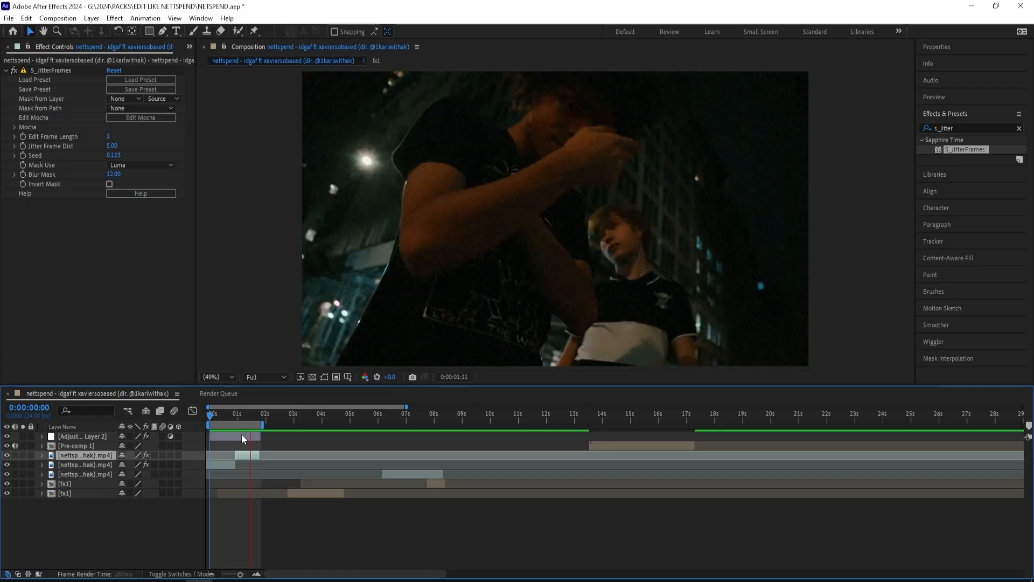
left_click(246, 464)
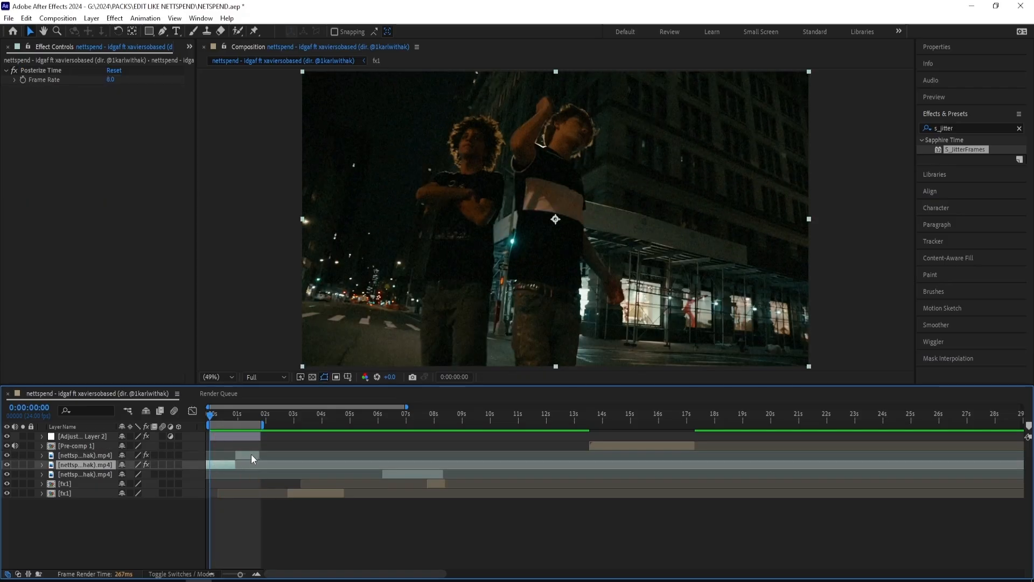
left_click(247, 455, "shift")
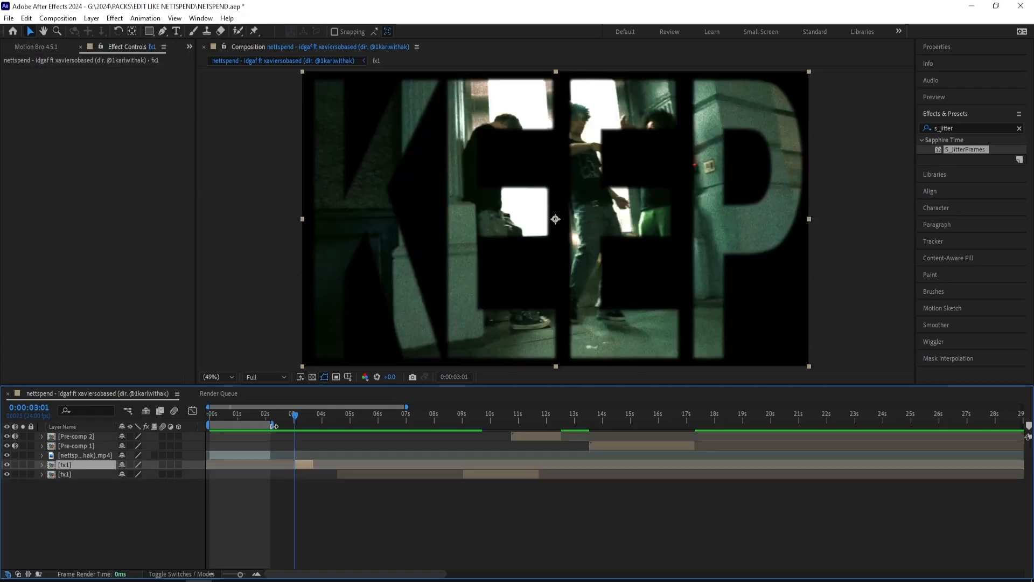
Step: Add a text layer reading TURN at the start of the composition and place it above the video clip
left_click_drag(269, 425, 180, 428)
right_click(205, 496)
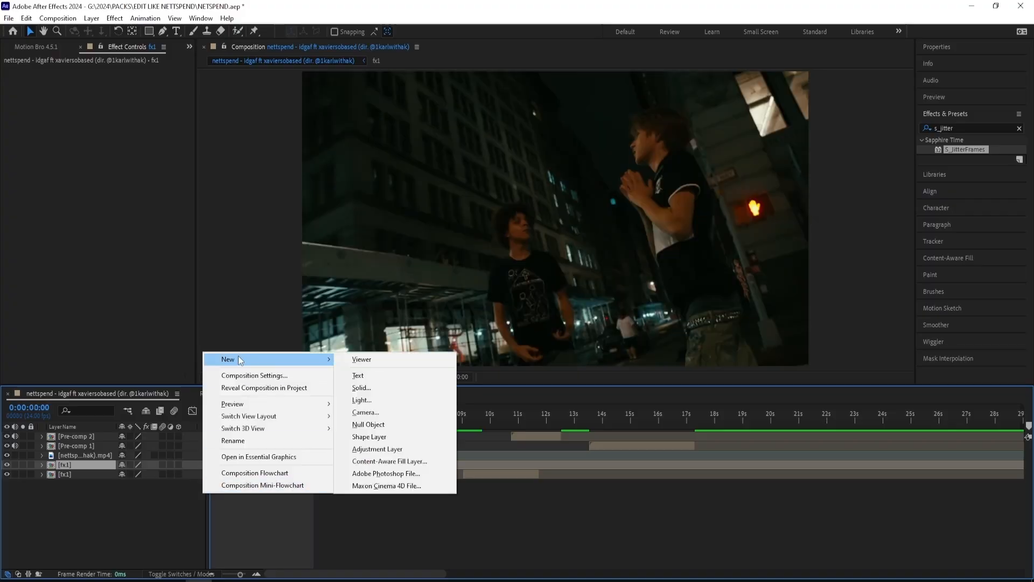
left_click(353, 373)
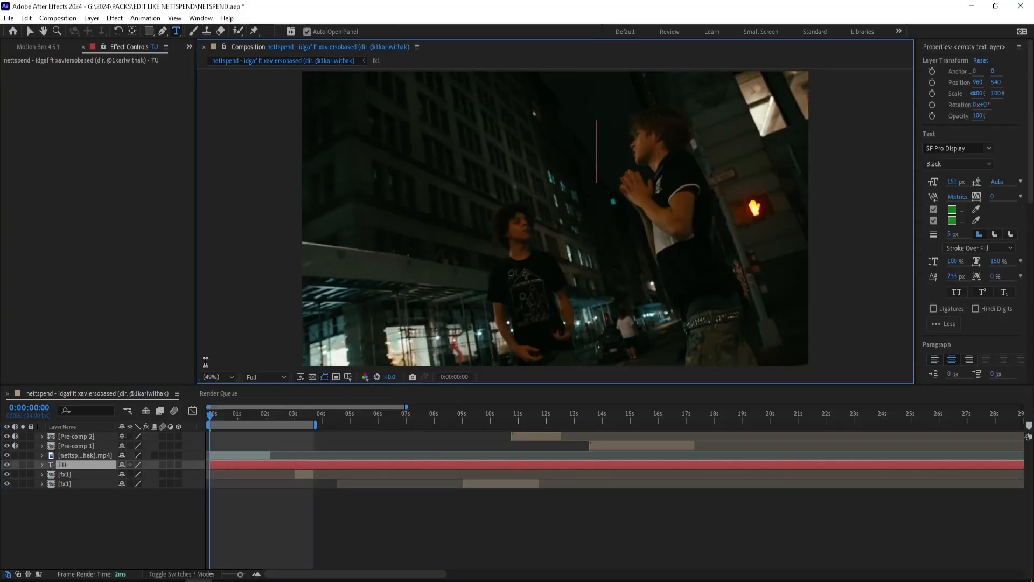
left_click_drag(105, 465, 118, 447)
key("Caps_Lock")
key("v")
Step: Stretch the TURN text to about 300.7 × 835.4% scale to fill the frame and set its blending mode to Stencil Luma
left_click_drag(639, 143, 728, 130)
left_click_drag(559, 143, 544, 275)
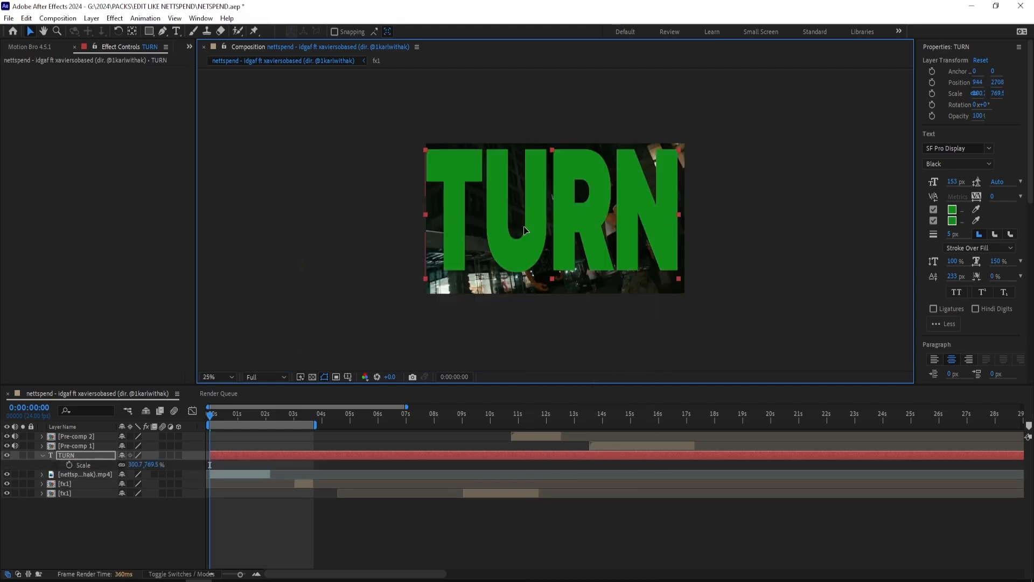
left_click_drag(523, 226, 527, 247)
left_click_drag(552, 161, 538, 189)
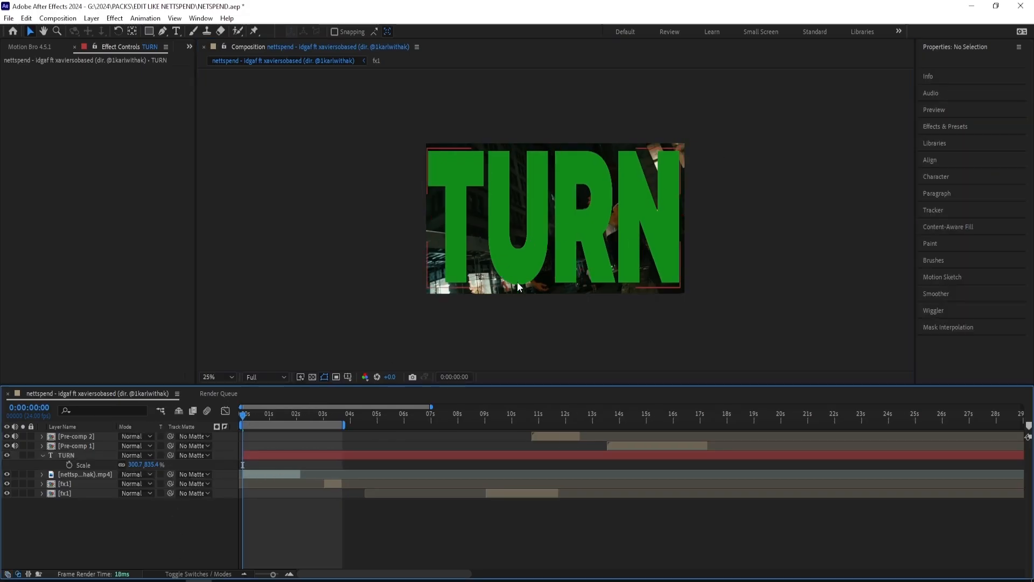
left_click(149, 455)
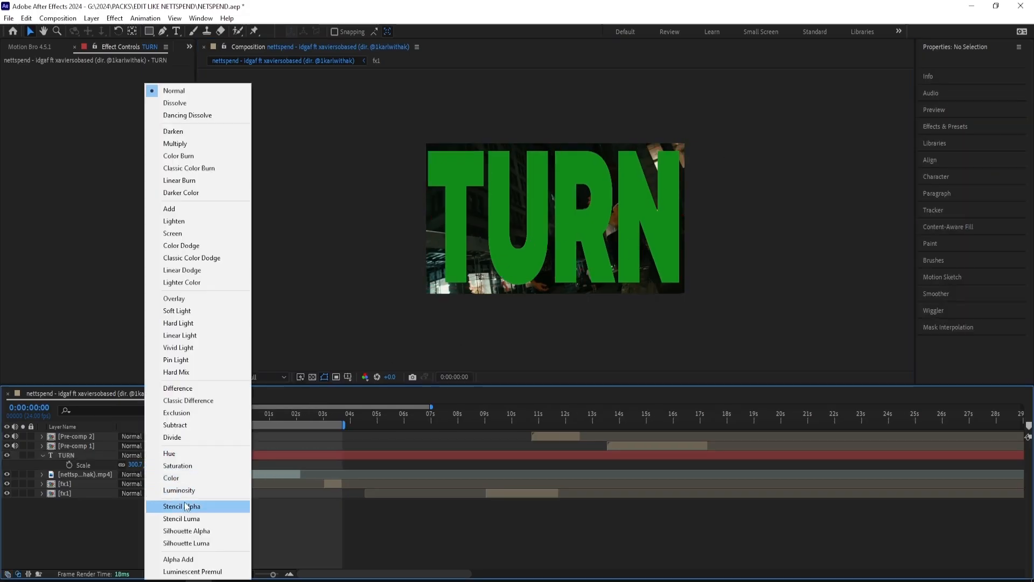
left_click(204, 518)
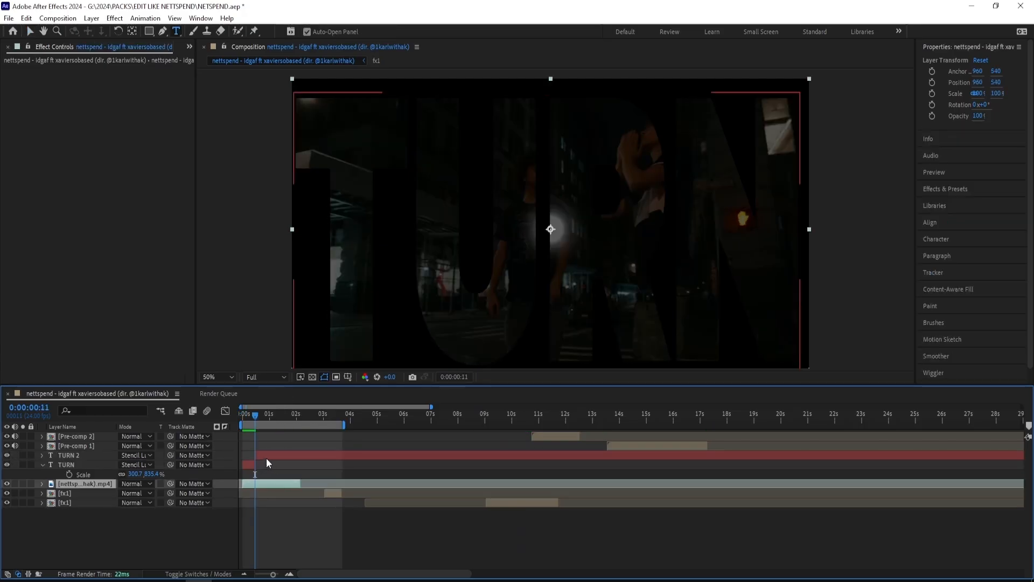
Step: Replace the text of the duplicated TURN layer with THAT in capitals
left_click(266, 457)
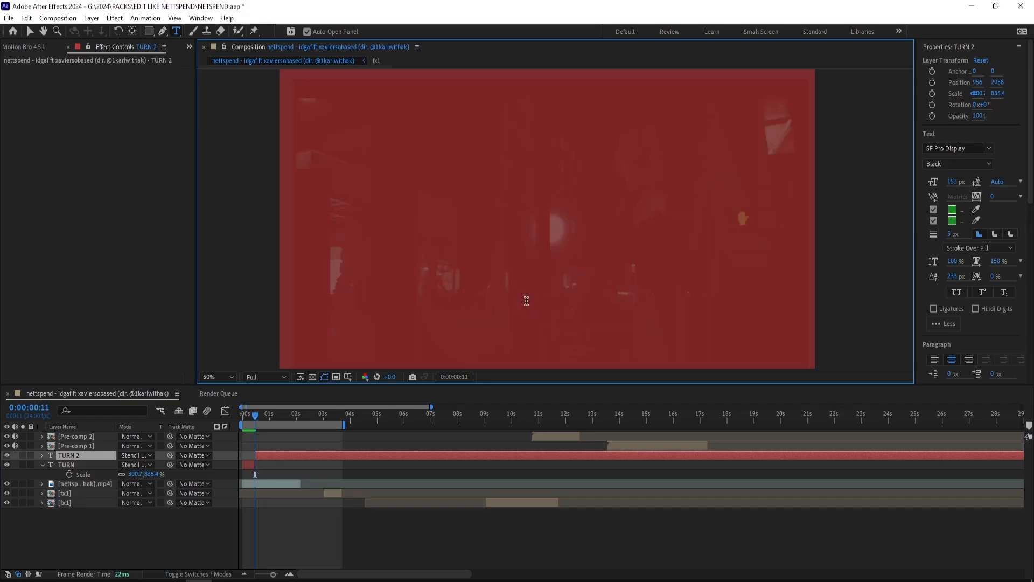
type("that")
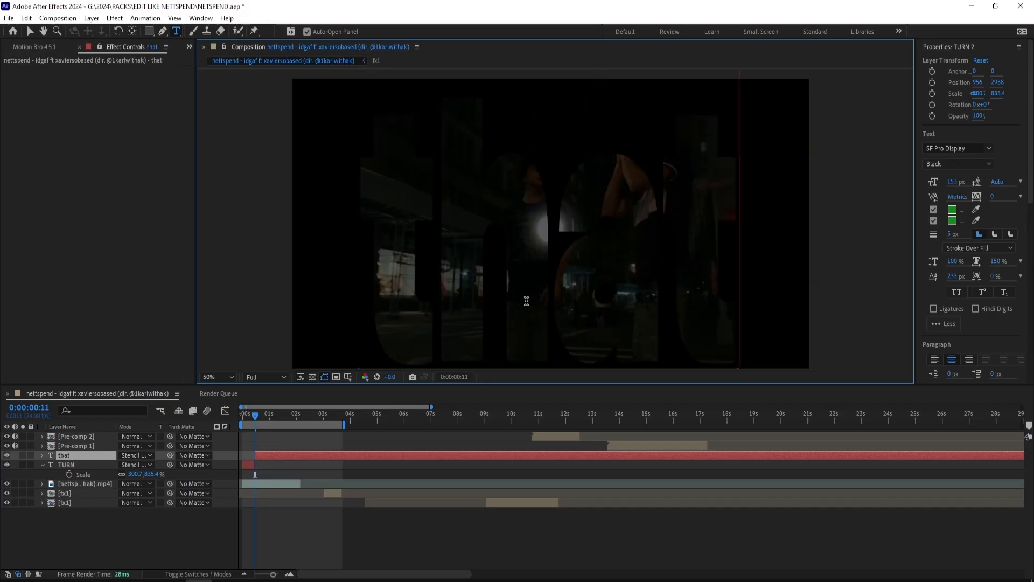
key("BackSpace")
key("BackSpace")
key("BackSpace")
key("BackSpace")
type("THAT")
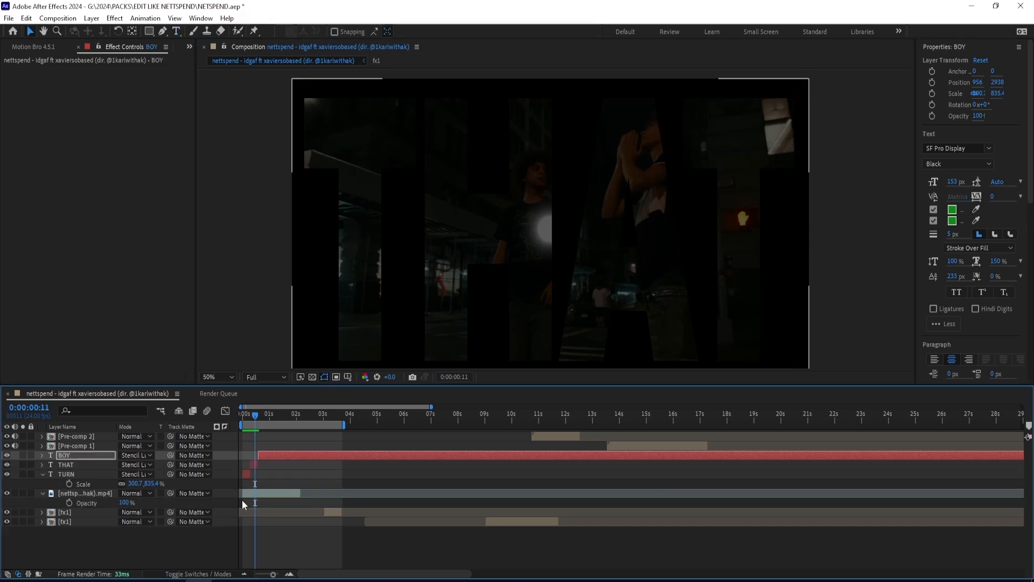
Step: Narrow the SANDWICH text at 0:00:01:01 to fit inside the frame and preview the word sequence
key("space")
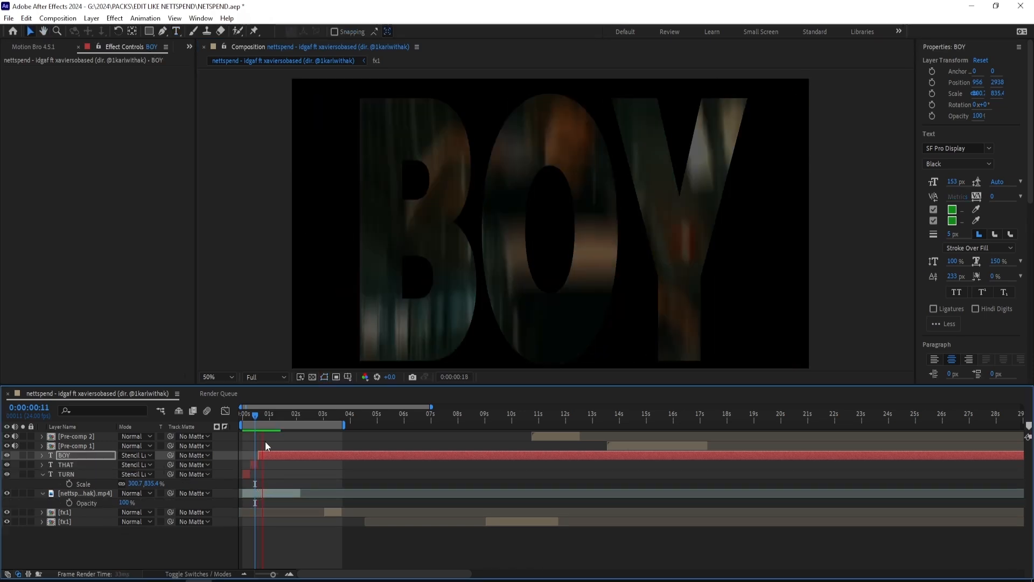
left_click(269, 413)
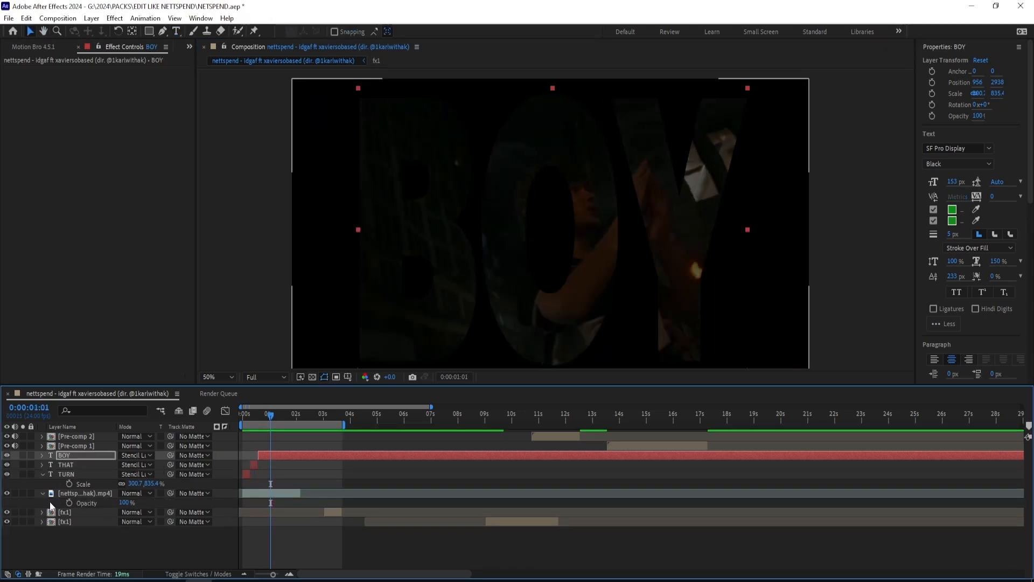
right_click(757, 195)
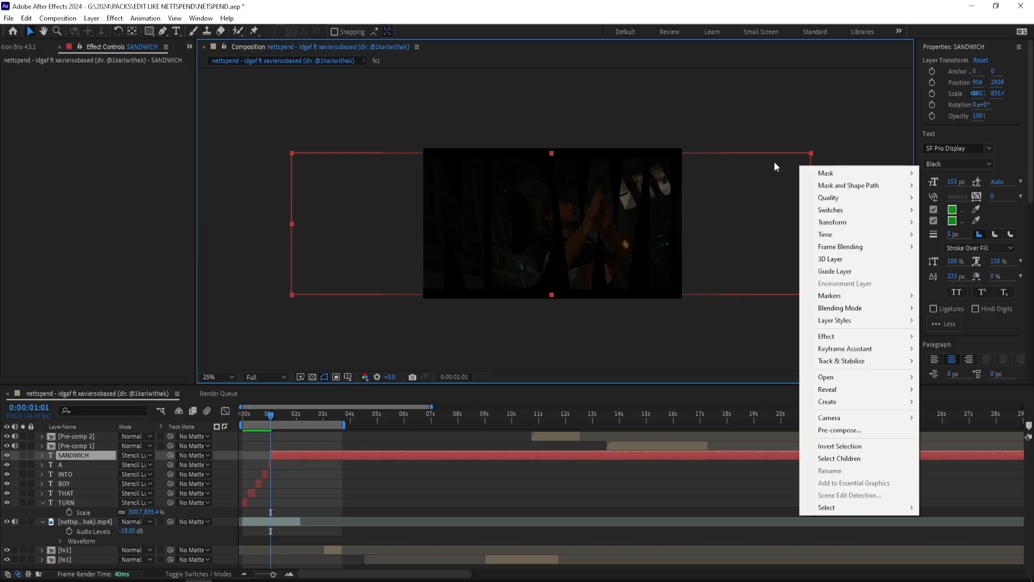
left_click_drag(812, 153, 675, 158)
left_click_drag(271, 414, 230, 420)
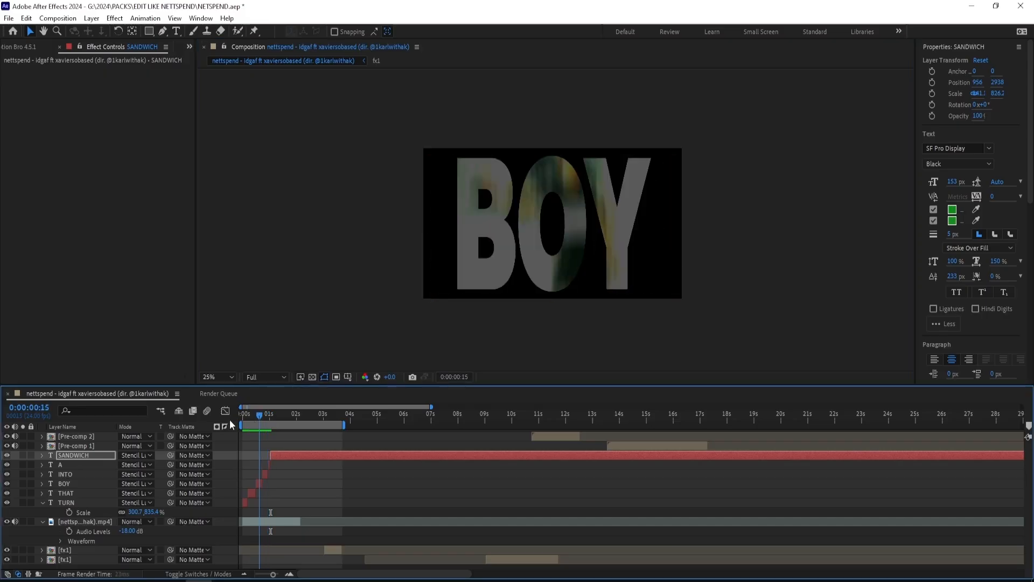
key("space")
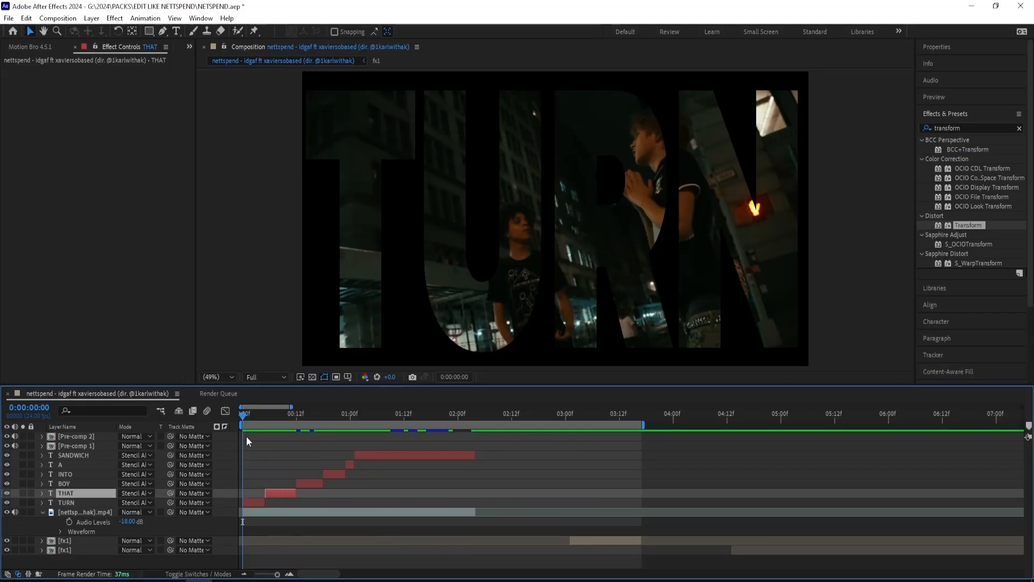
Step: Set the blending mode of all the word layers from TURN to SANDWICH to Normal
left_click_drag(244, 410, 425, 425)
left_click(386, 454)
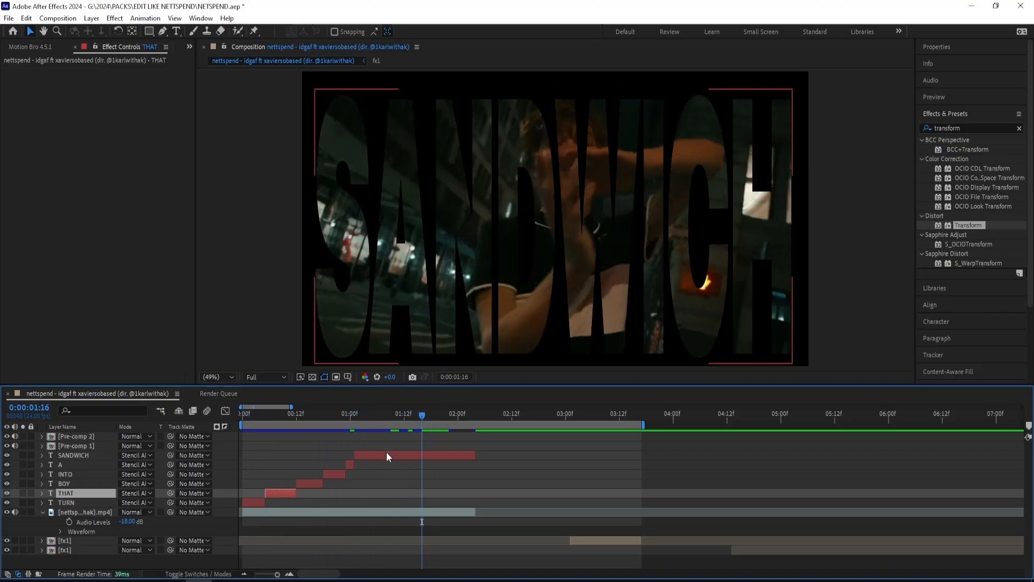
left_click(258, 503, "shift")
left_click(150, 475)
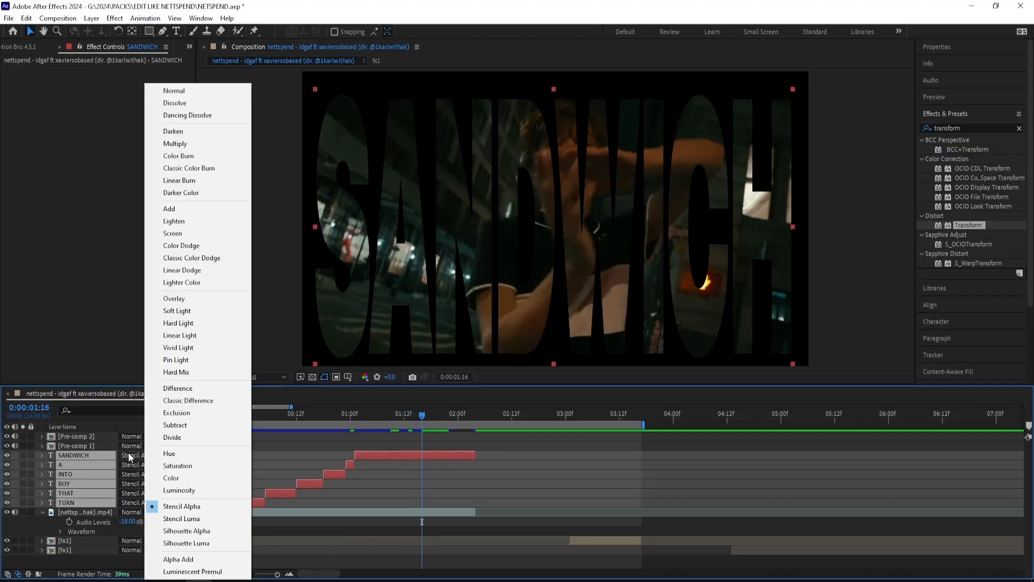
left_click(166, 95)
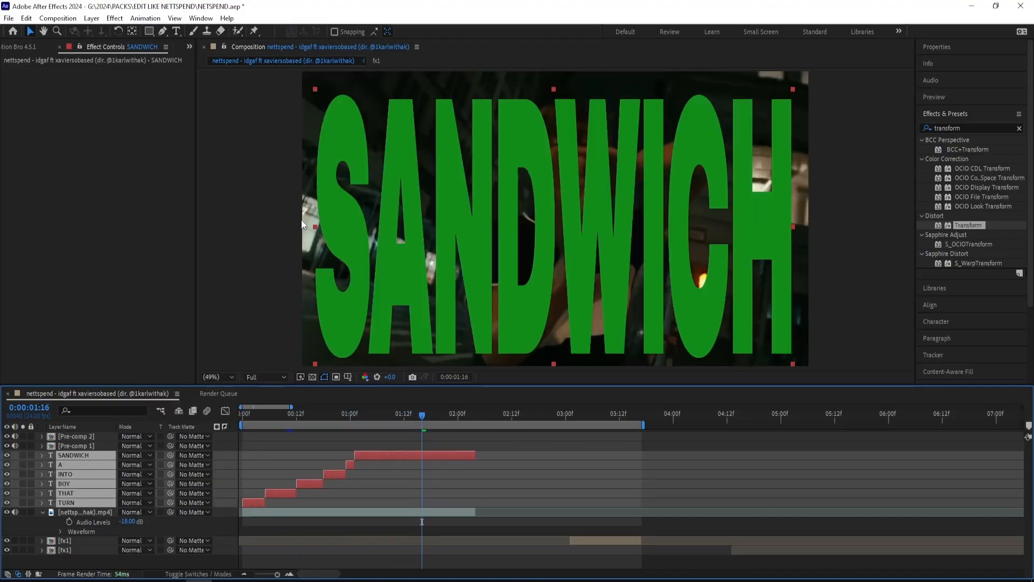
Step: Pre-compose the selected word layers and set the resulting pre-comp's blending mode to Stencil Alpha
right_click(419, 457)
left_click(483, 380)
left_click(555, 405)
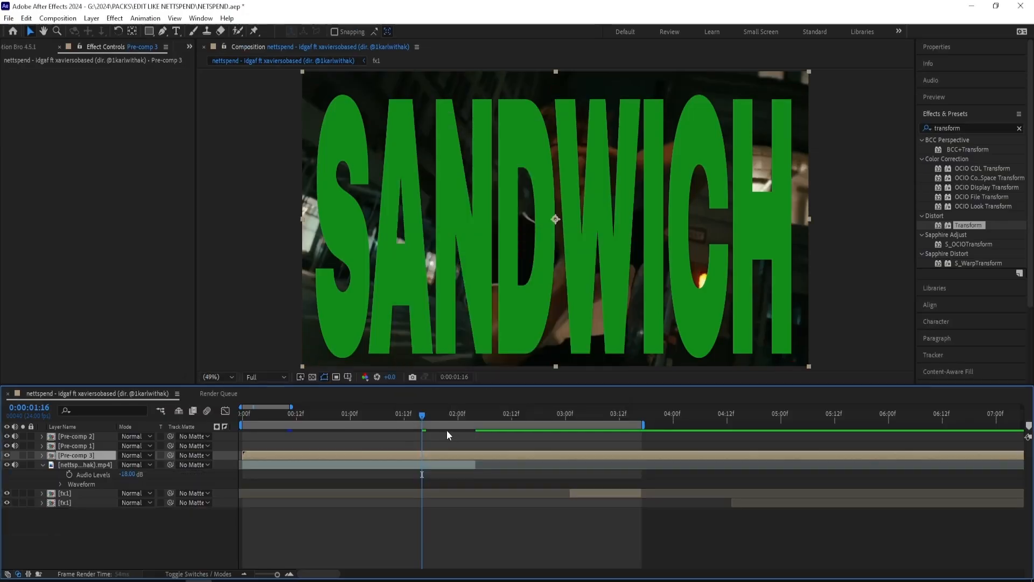
left_click(134, 455)
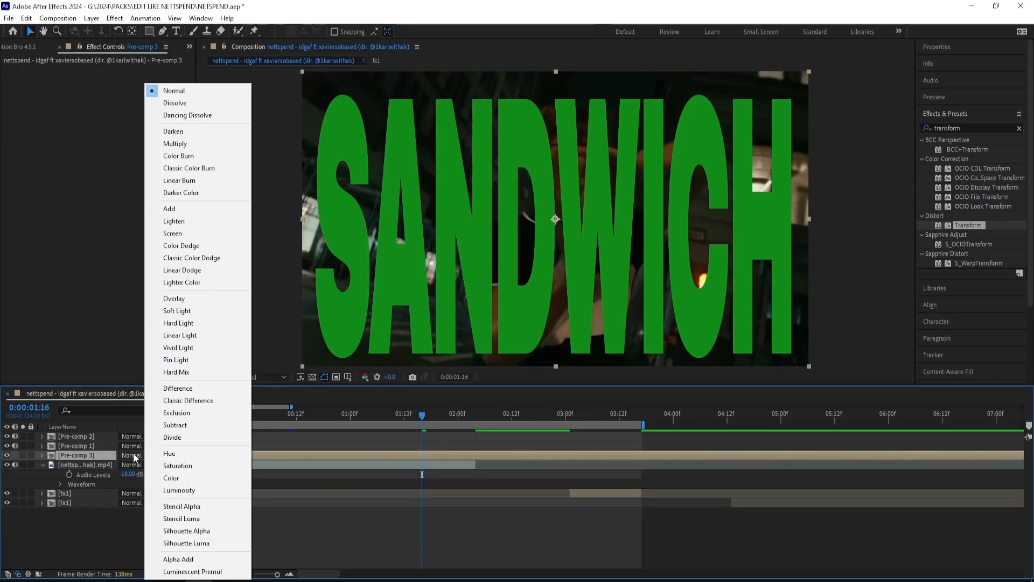
left_click(182, 507)
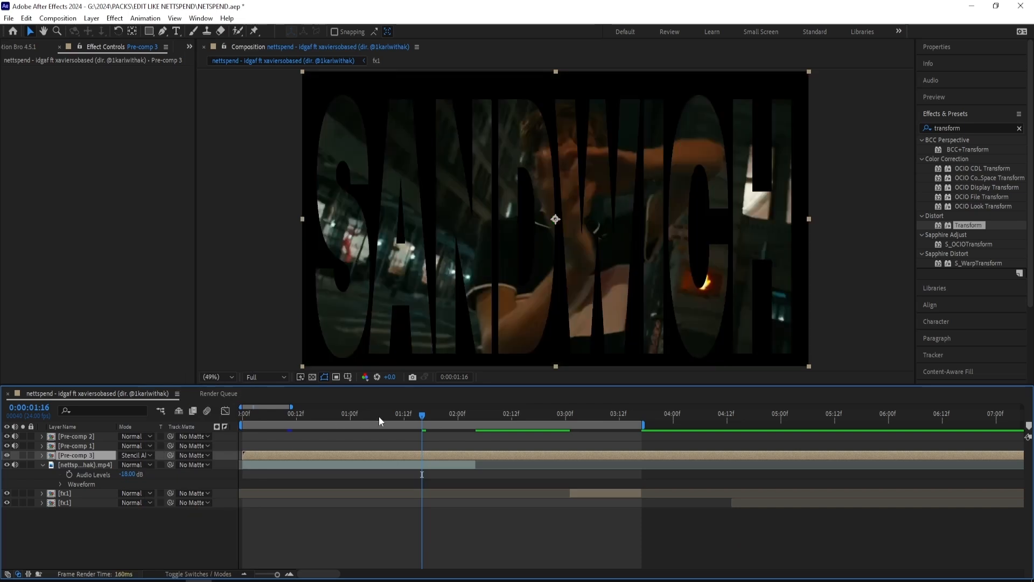
left_click_drag(420, 412, 324, 418)
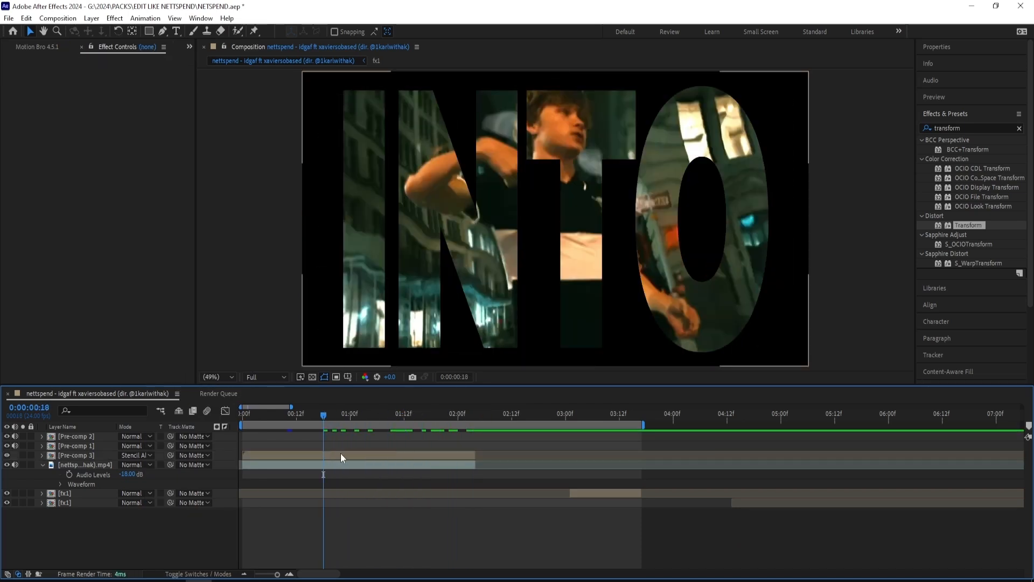
Step: Apply Gaussian Blur to the word pre-comp with a Blurriness of 23.2
left_click(948, 127)
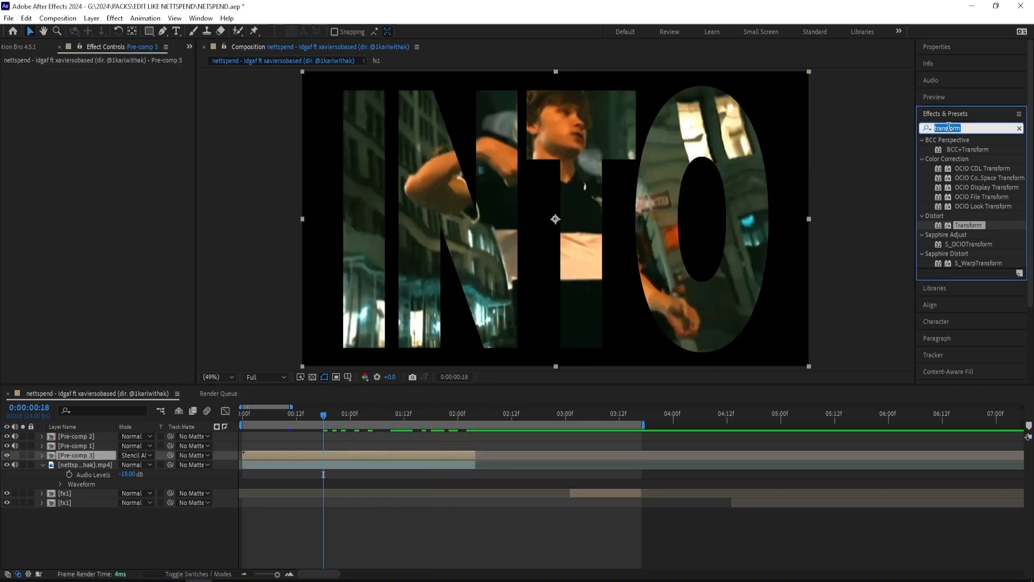
type("gaussian")
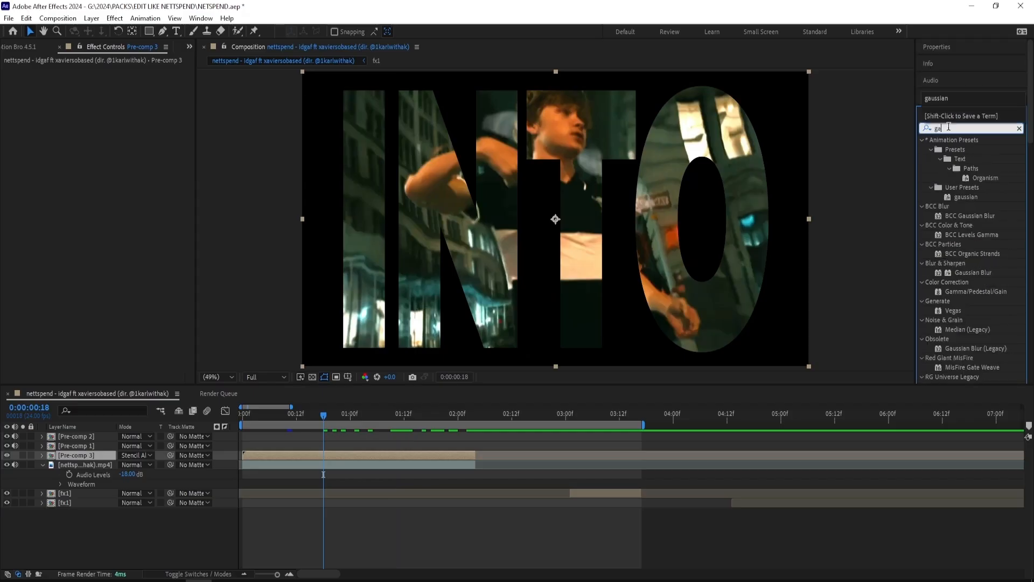
double_click(973, 197)
left_click_drag(111, 79, 244, 94)
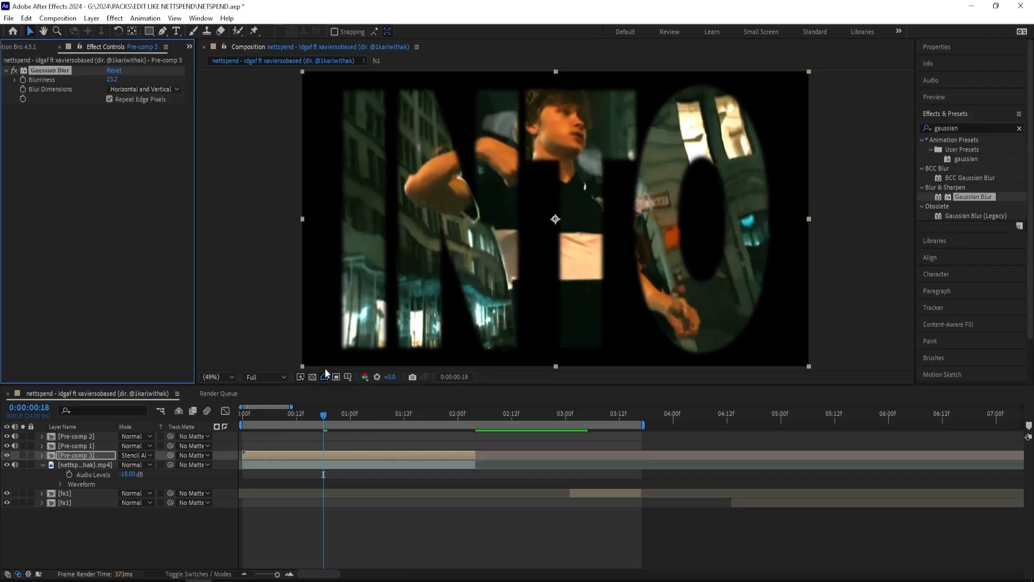
left_click_drag(364, 418, 390, 417)
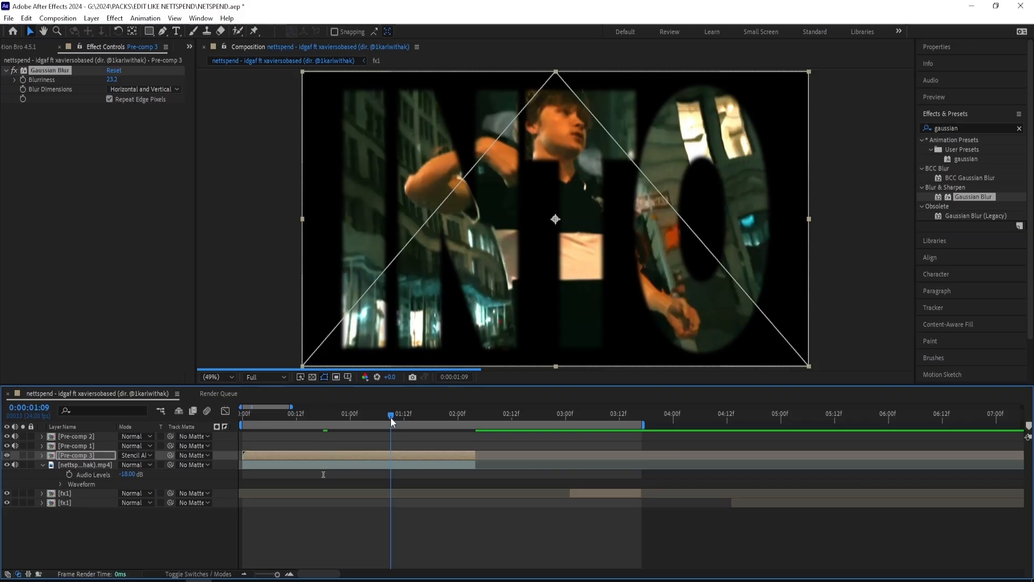
Step: Apply Add Grain to the video clip beneath the word pre-comp and set its Viewing Mode to Final Output
left_click(377, 465)
left_click(964, 128)
type("add grain")
left_click_drag(964, 149, 463, 463)
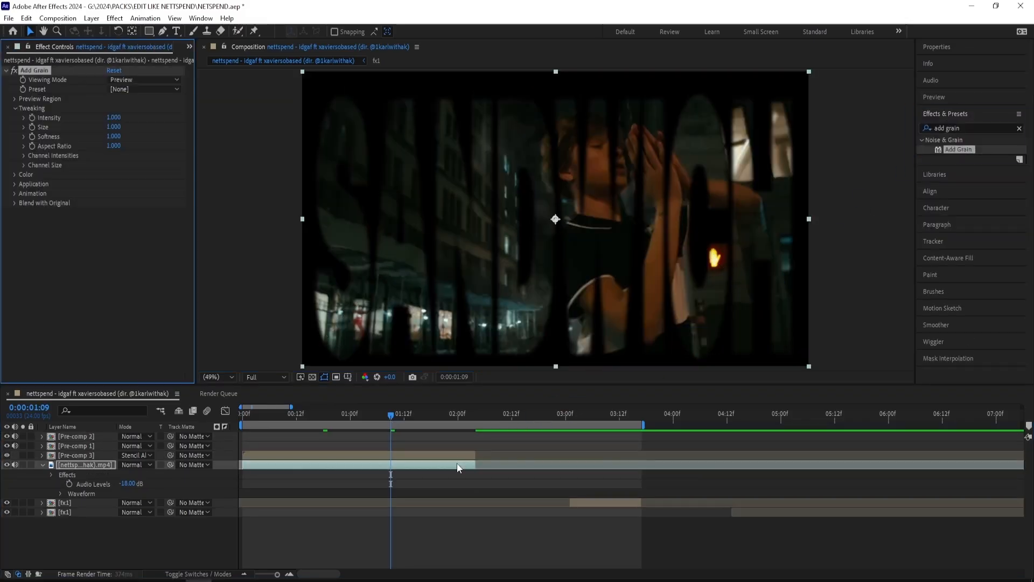
left_click(141, 89)
left_click(142, 81)
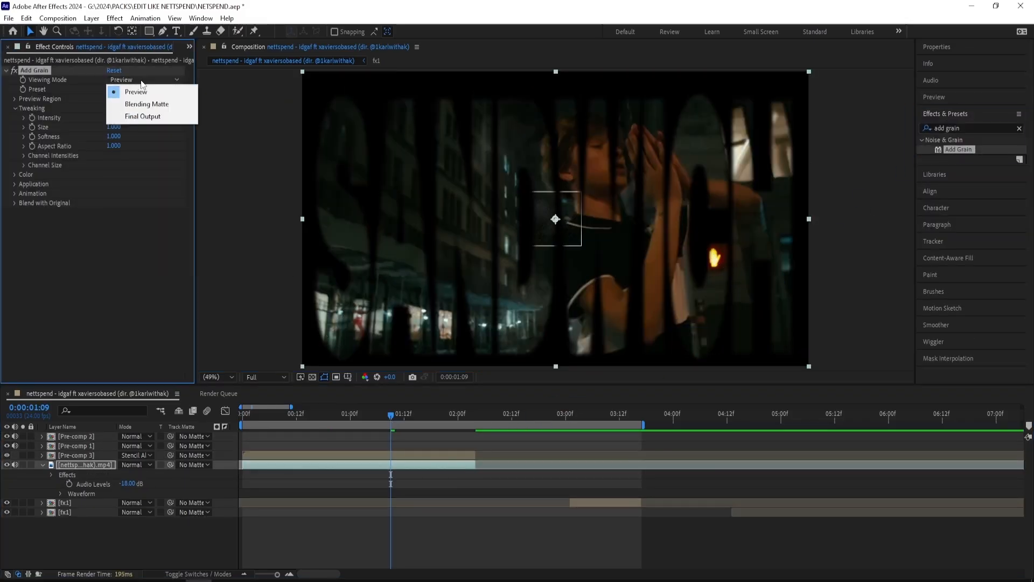
left_click(140, 117)
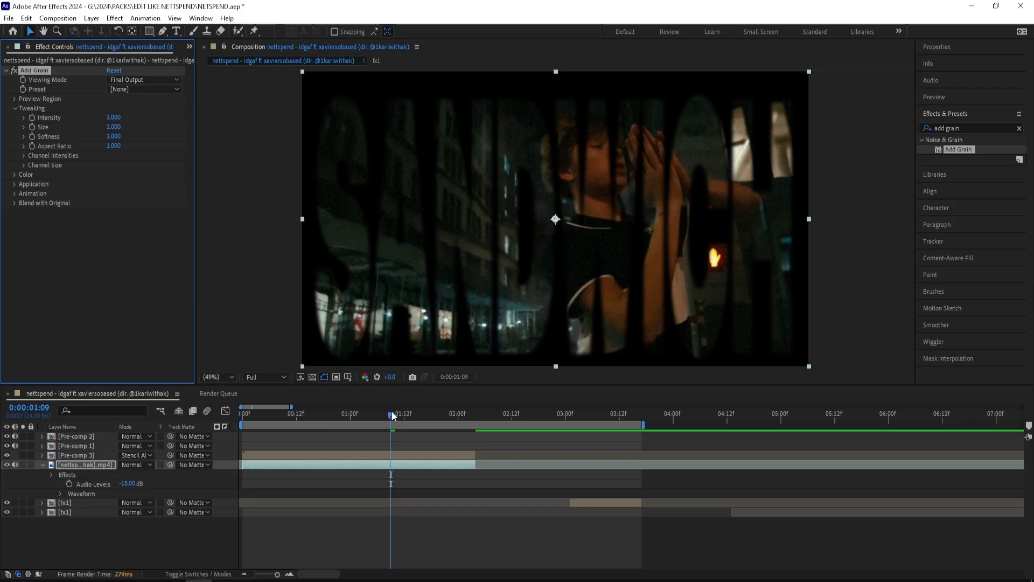
Step: Keyframe the word pre-comp's Scale from 100% at about one second to an unconstrained 116% width, 100% height at 0:00:02:03
left_click_drag(399, 415, 604, 433)
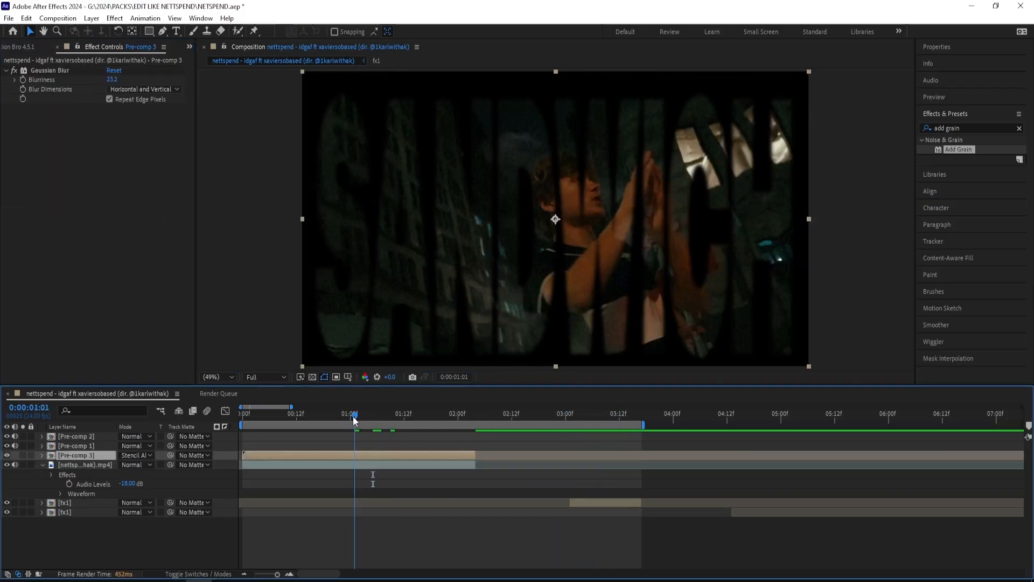
left_click_drag(353, 417, 471, 415)
key("s")
left_click(69, 465)
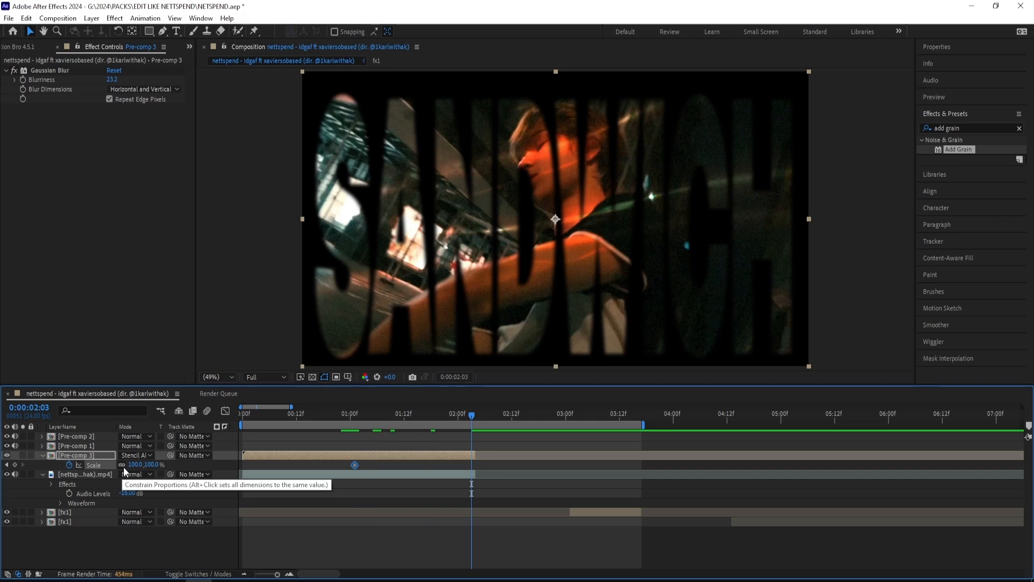
left_click(122, 464)
left_click_drag(134, 464, 142, 464)
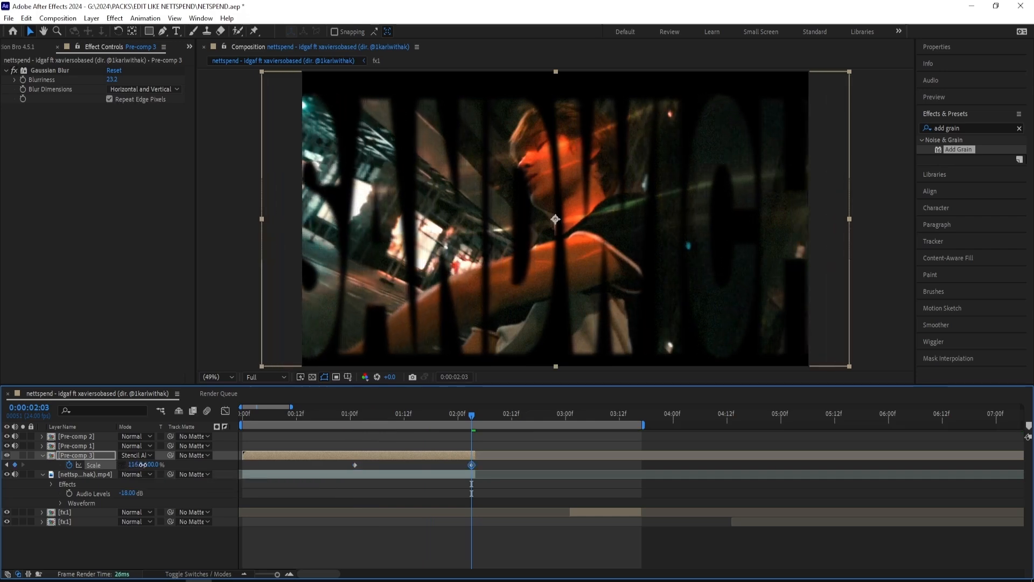
Step: Try moving the word pre-comp's first Scale keyframe to the start of the composition, and undo the move
left_click_drag(474, 413, 320, 413)
key("Home")
left_click(336, 464)
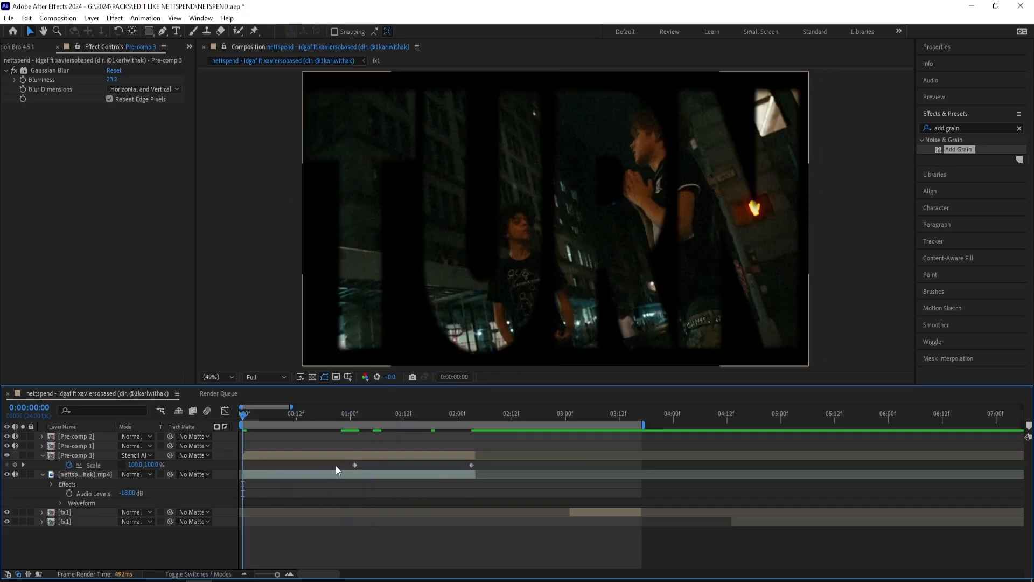
left_click_drag(355, 464, 238, 464)
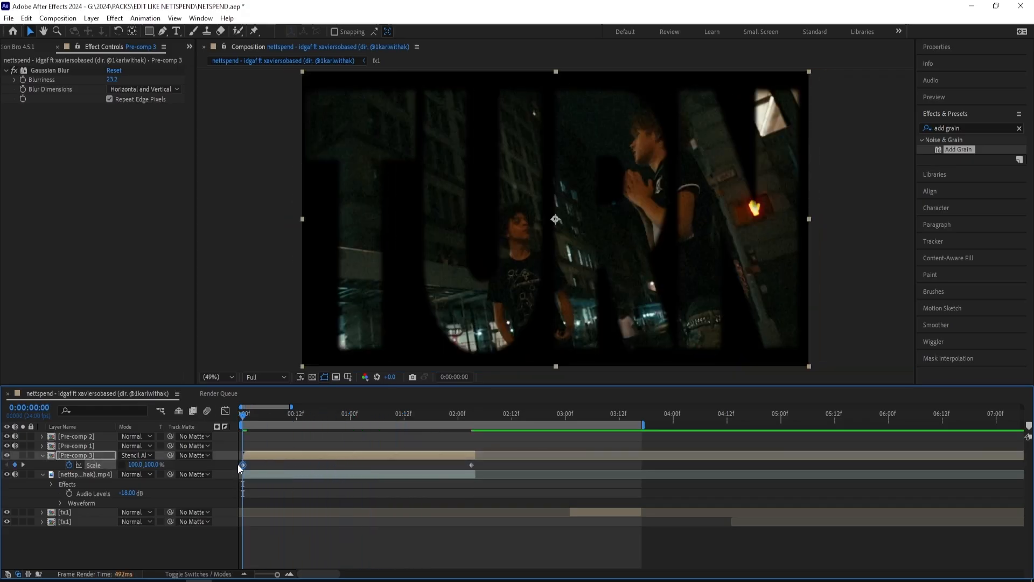
key("ctrl+z")
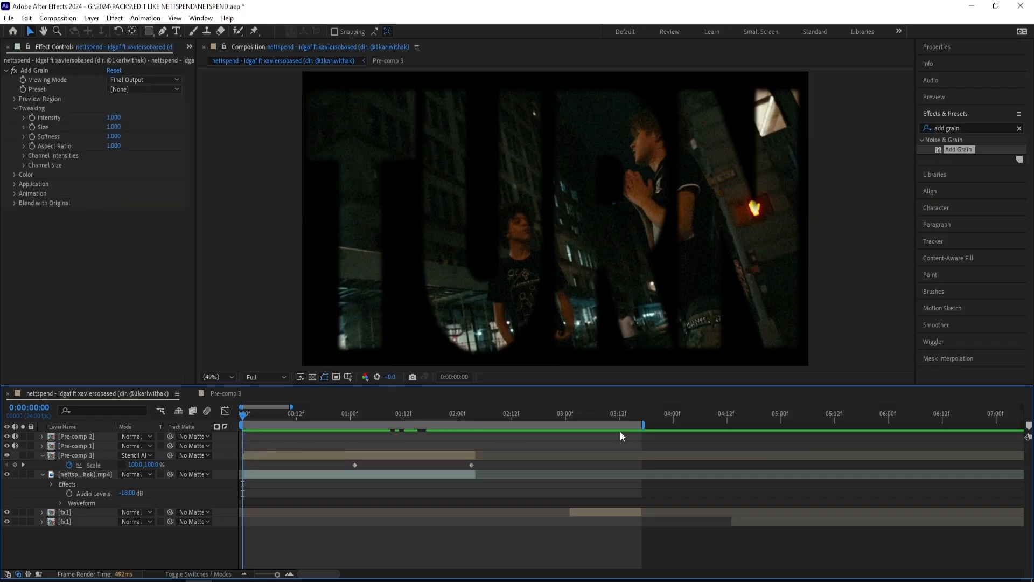
Step: Preview the stenciled words with the work area limited to the word pre-comp, and extend it back to the end of the following fx1 clip
left_click_drag(647, 424, 478, 425)
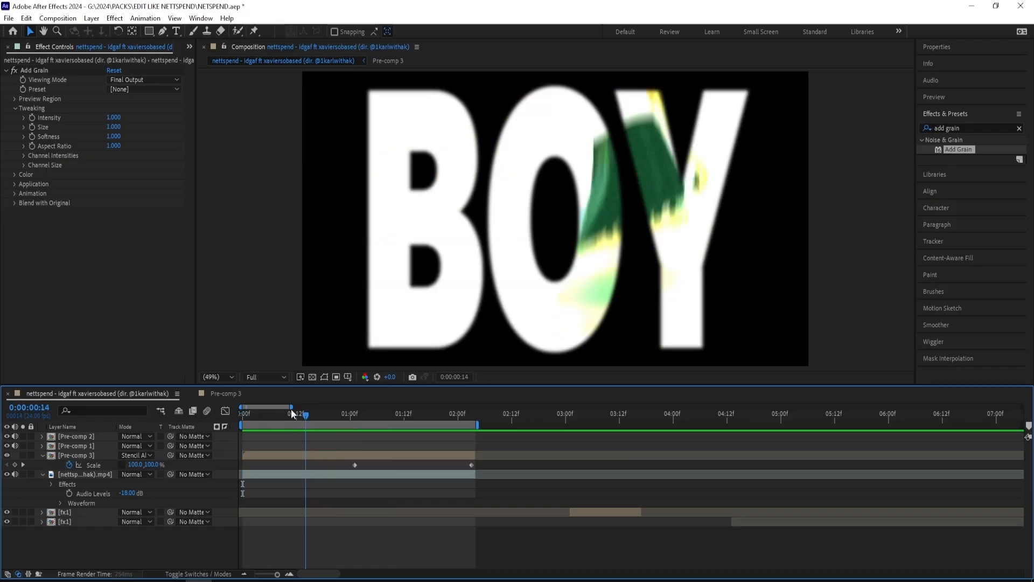
left_click_drag(473, 416, 587, 437)
left_click_drag(489, 427, 645, 427)
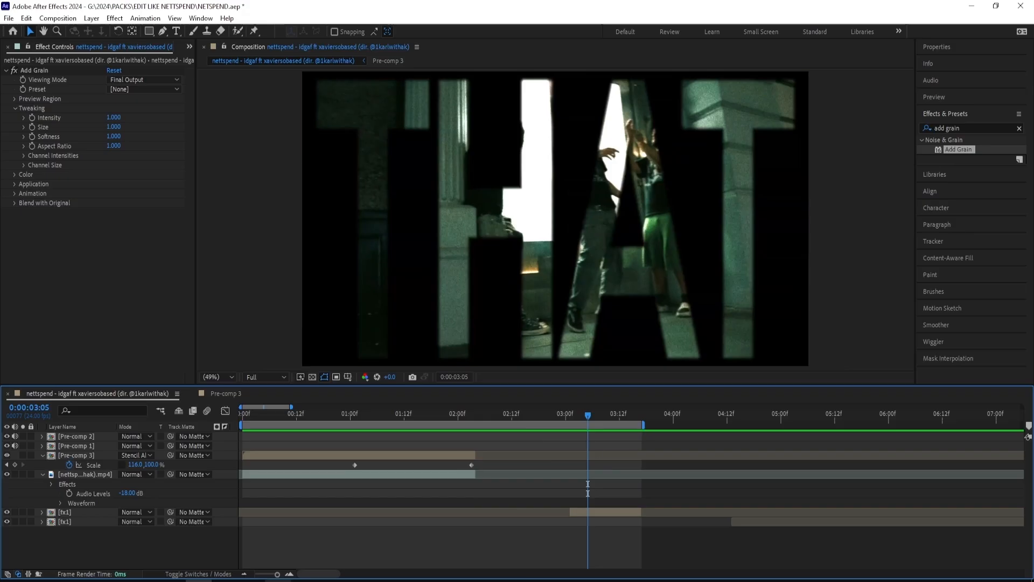
left_click_drag(278, 574, 274, 574)
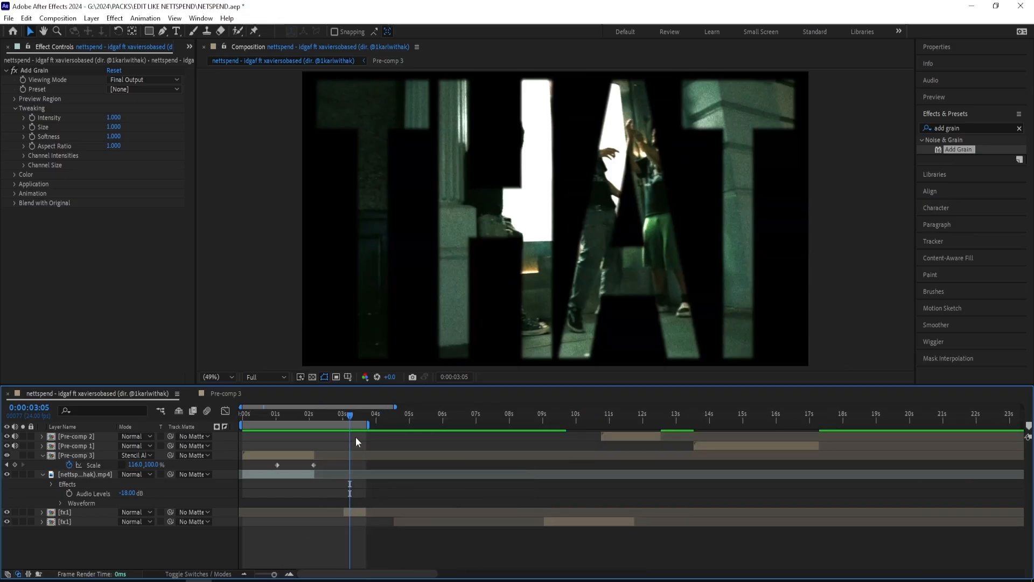
left_click_drag(349, 421, 326, 438)
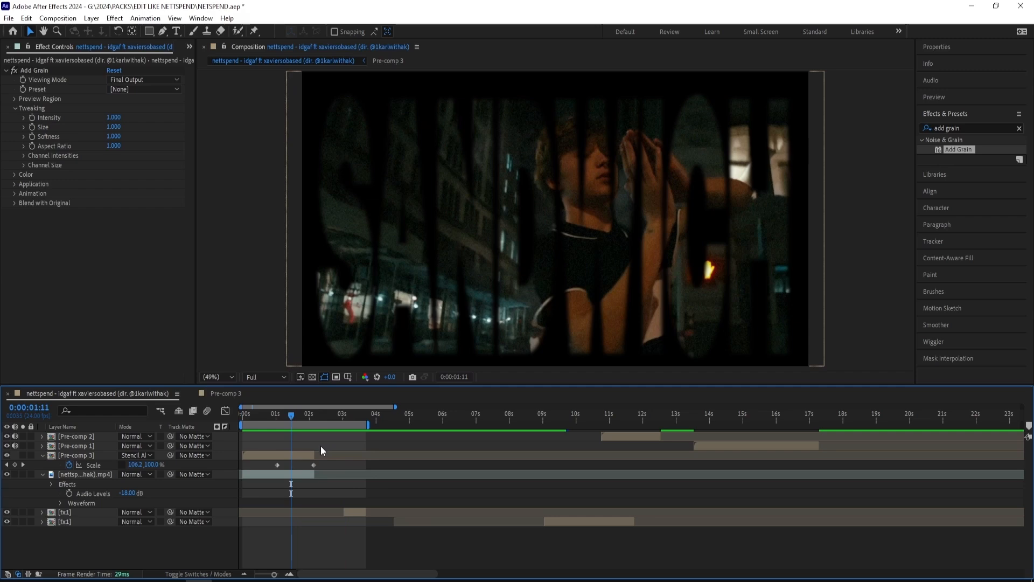